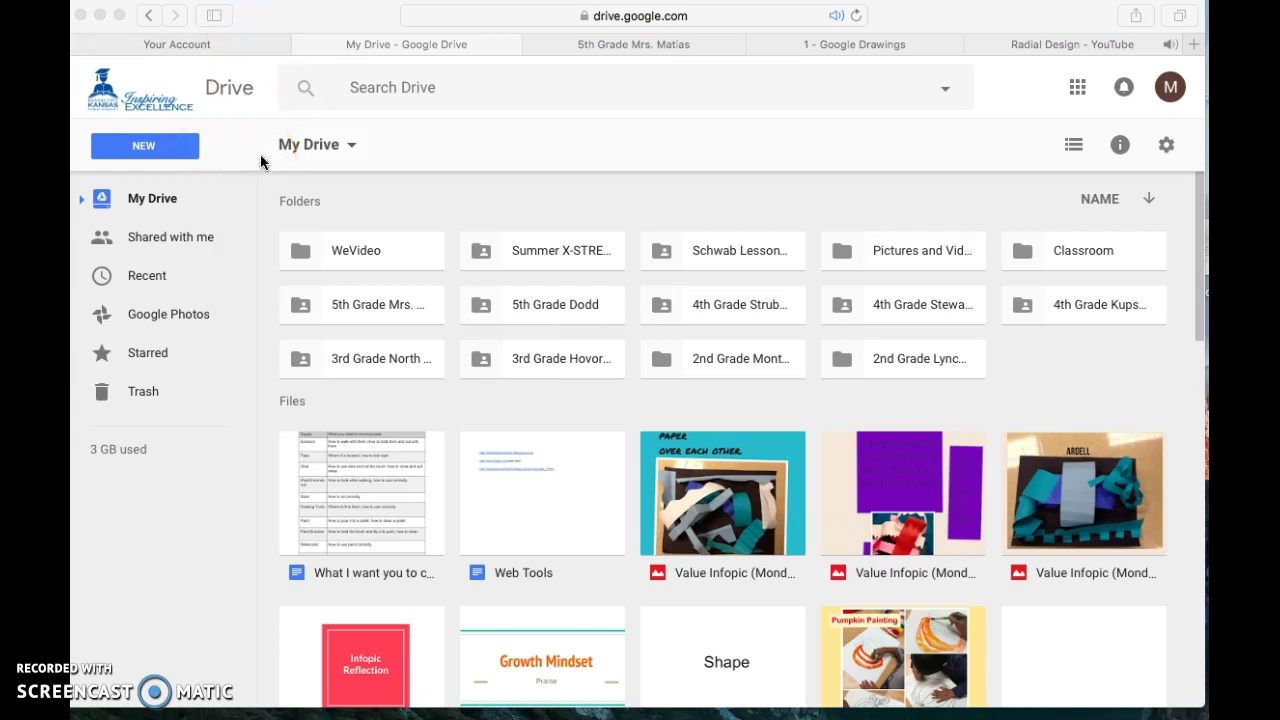
Create a new blank Google Drawings file from Drive's New > More menu
{"action": "left_click", "coordinate": [147, 148]}
{"action": "left_click", "coordinate": [156, 150]}
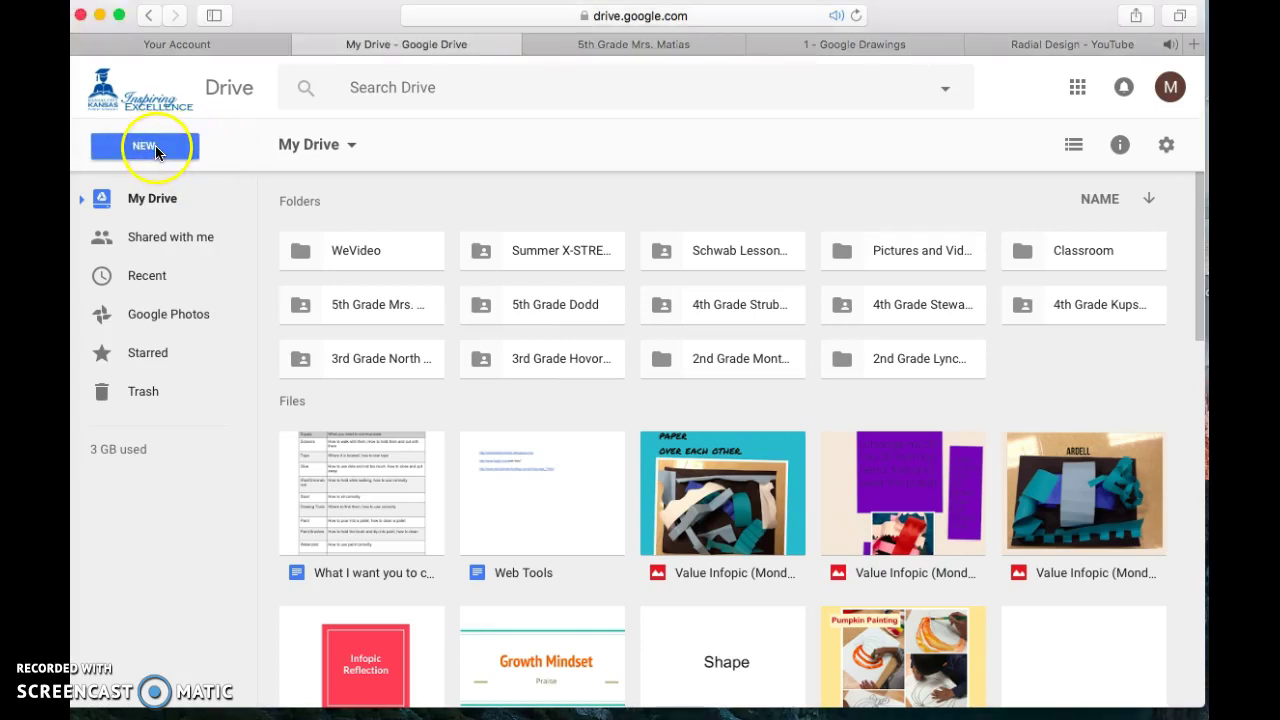
{"action": "left_click", "coordinate": [156, 150]}
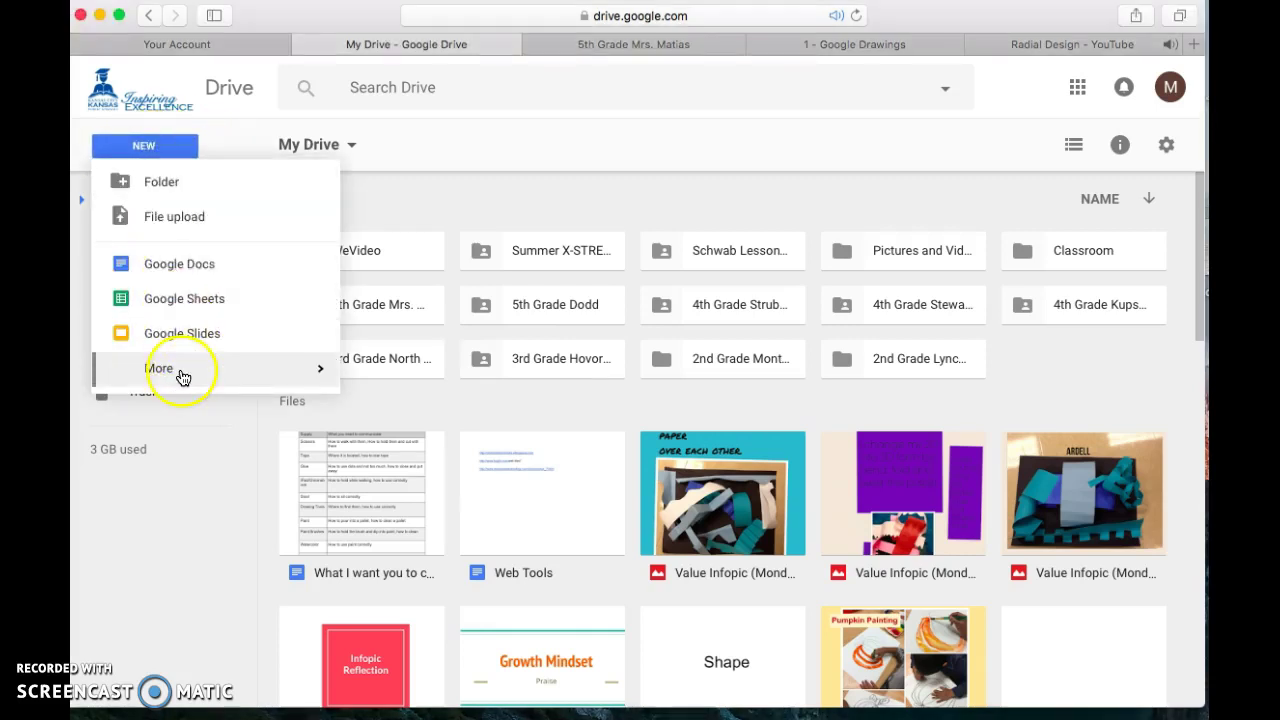
{"action": "mouse_move", "coordinate": [214, 374]}
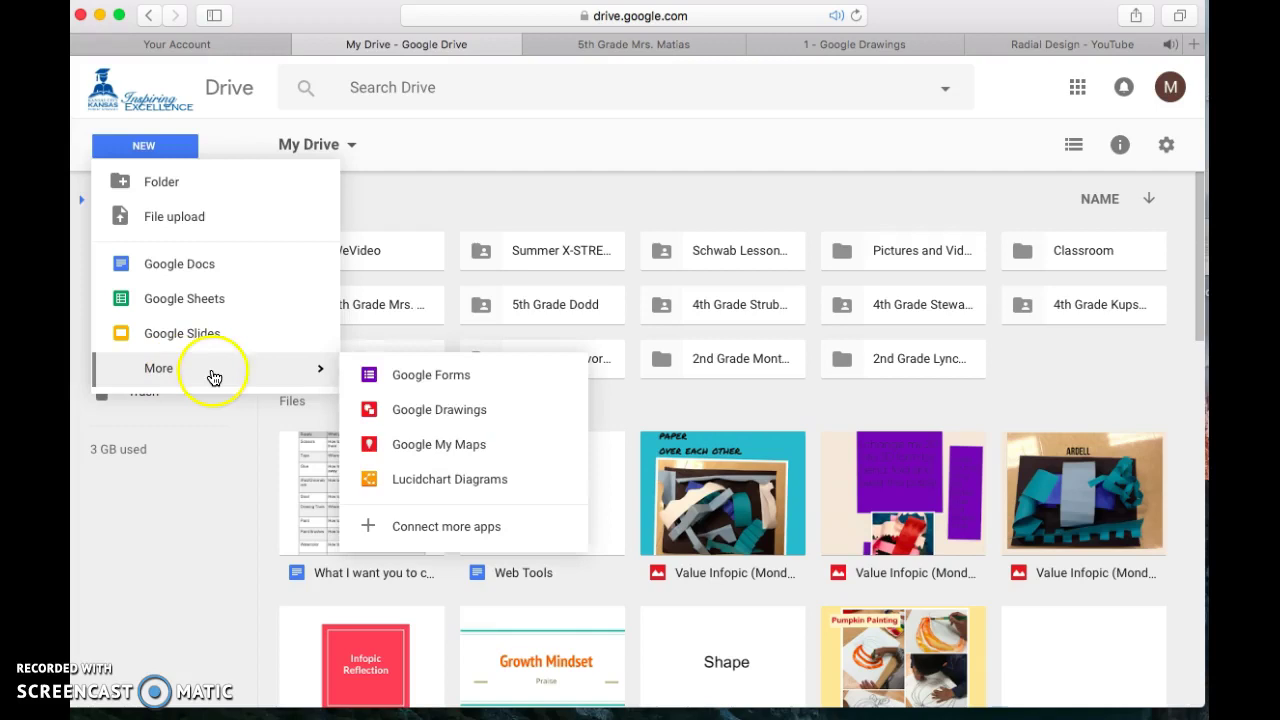
{"action": "left_click", "coordinate": [422, 414]}
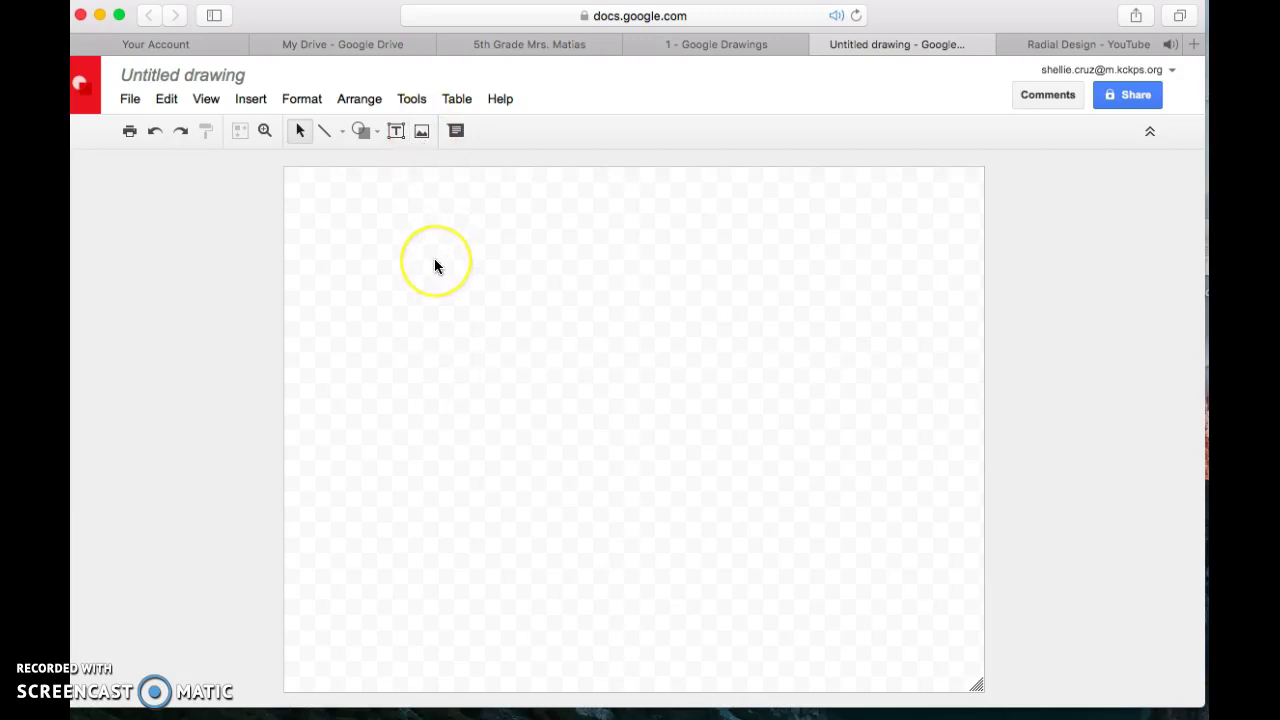
Choose the dot-paintings collage picture from the Google Drive images in the image picker
{"action": "left_click", "coordinate": [421, 133]}
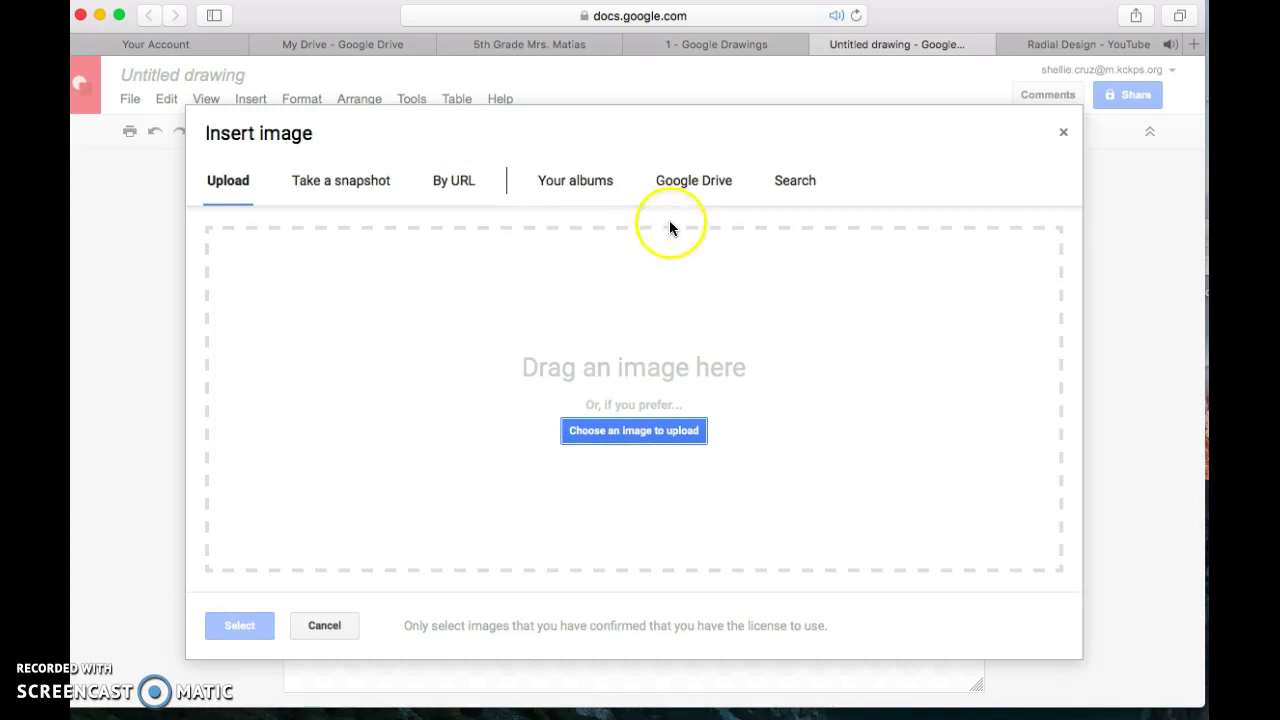
{"action": "left_click", "coordinate": [720, 189]}
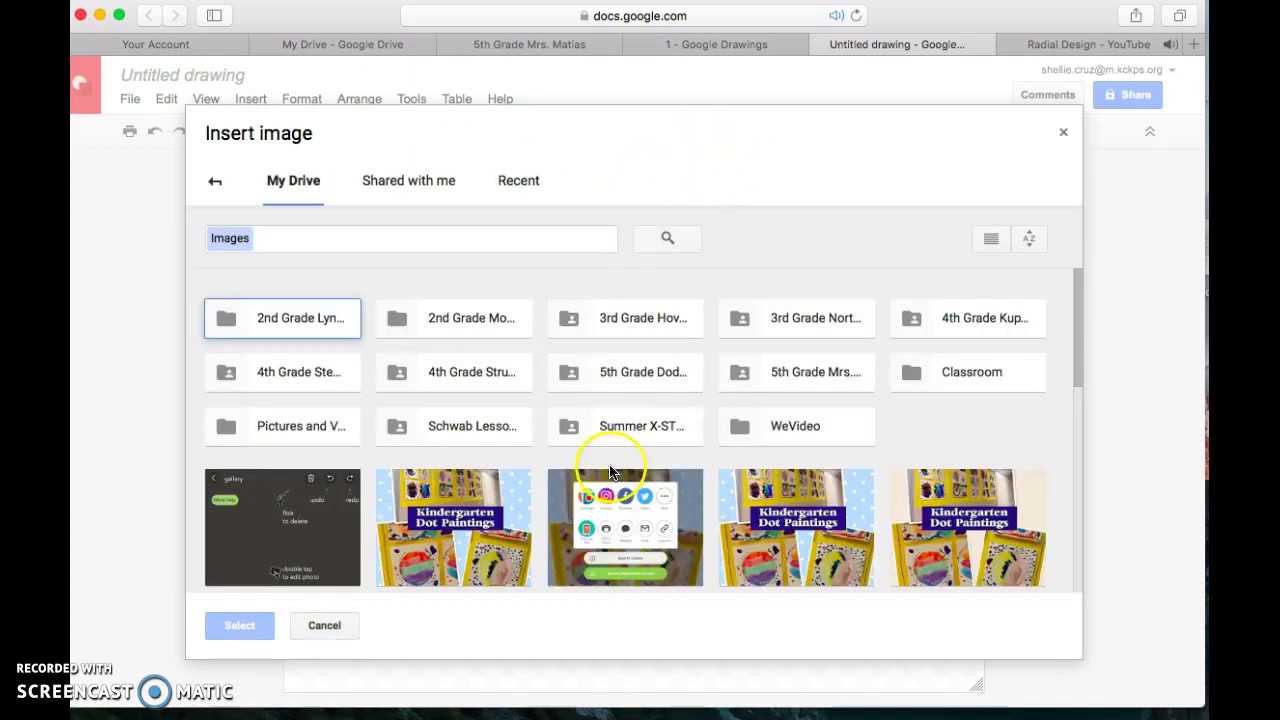
{"action": "scroll", "coordinate": [610, 471], "scroll_direction": "down", "scroll_amount": 10}
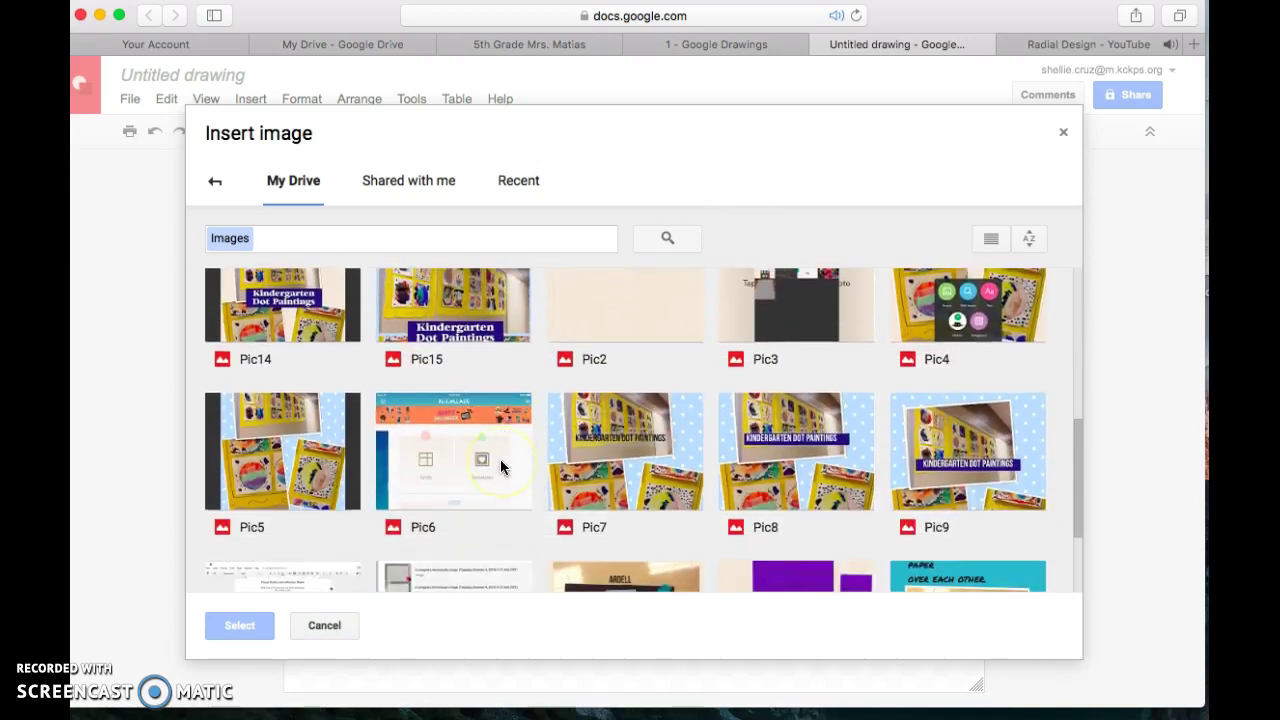
{"action": "scroll", "coordinate": [502, 467], "scroll_direction": "down", "scroll_amount": 3}
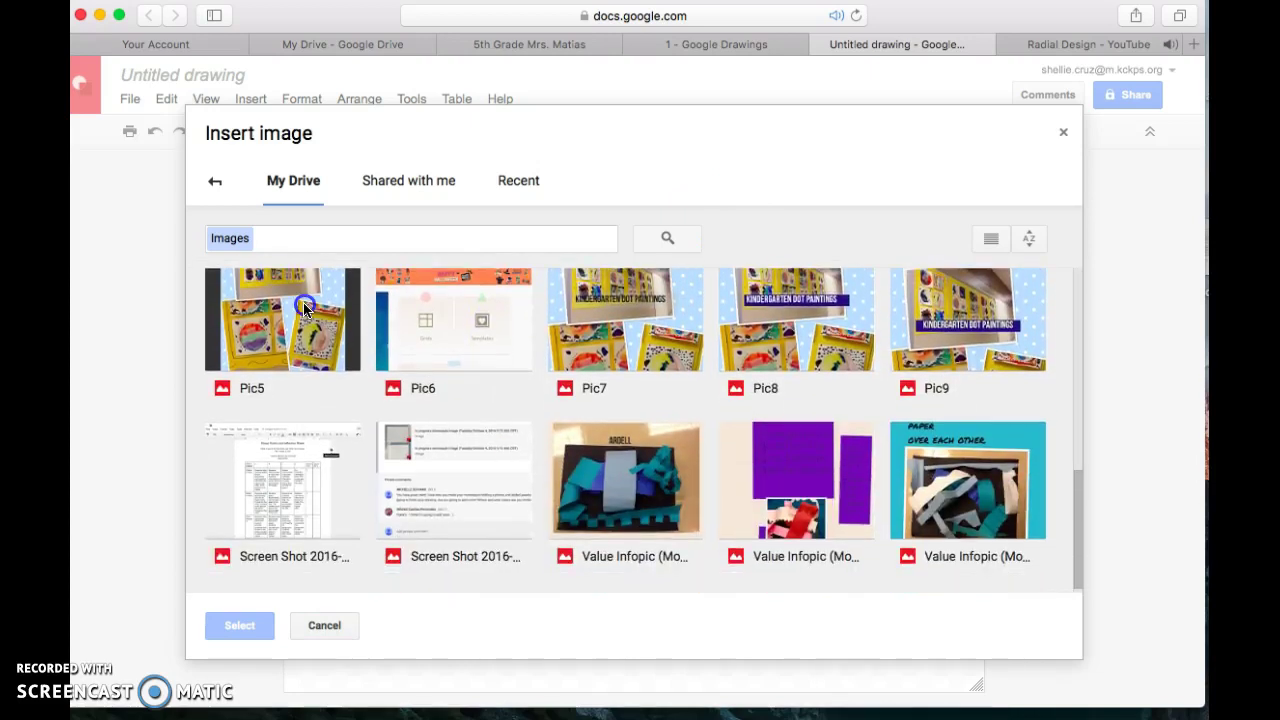
{"action": "left_click", "coordinate": [305, 533]}
Insert the collage picture and shrink it from its corner
{"action": "left_click", "coordinate": [249, 630]}
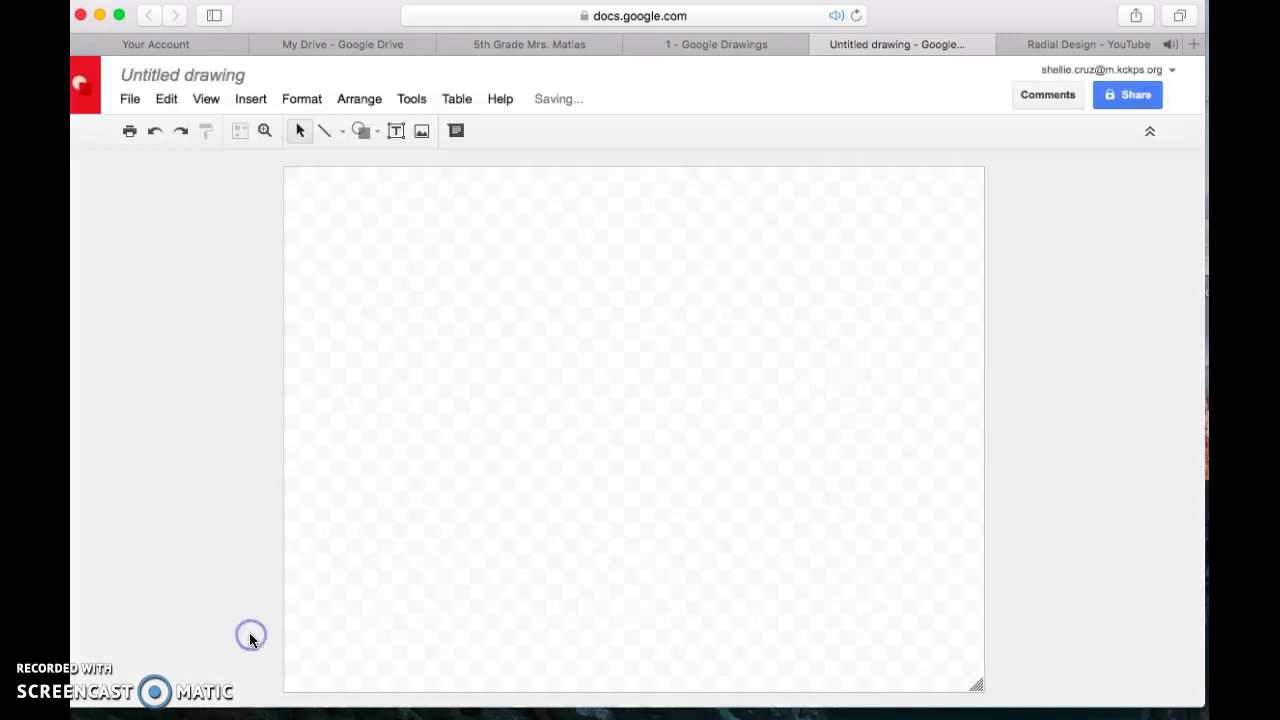
{"action": "left_click", "coordinate": [706, 272]}
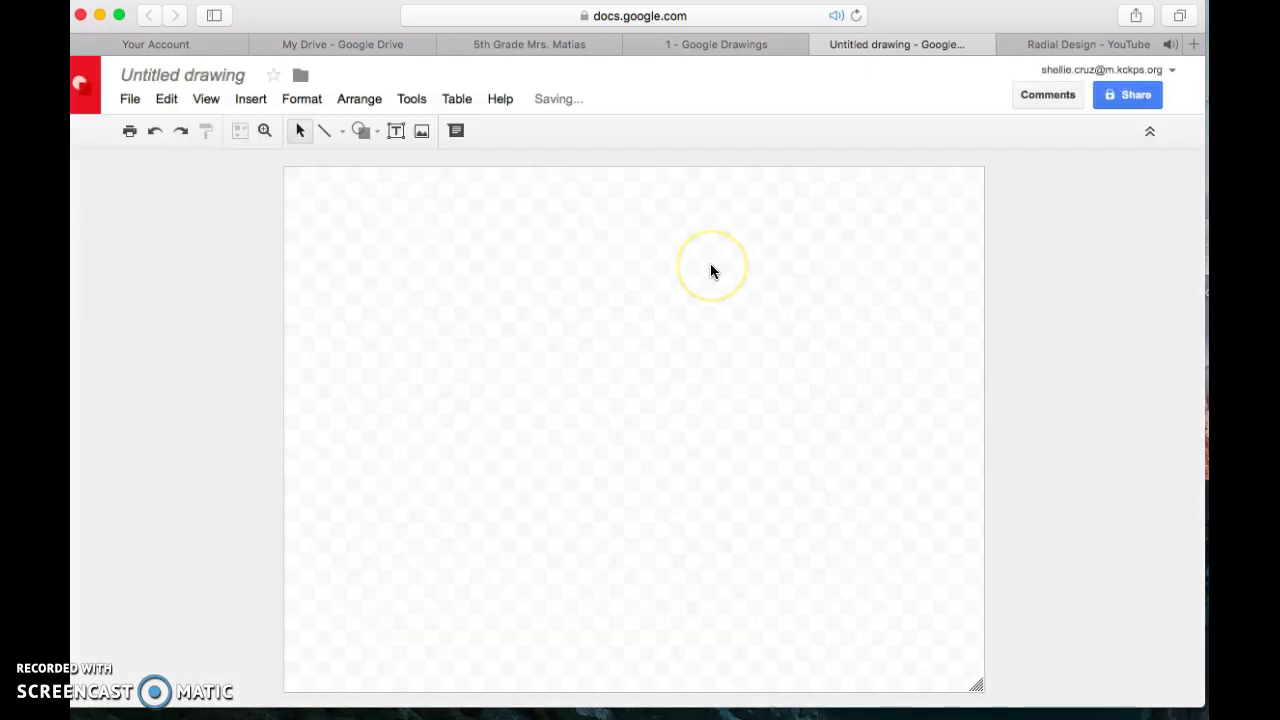
{"action": "left_click", "coordinate": [714, 294]}
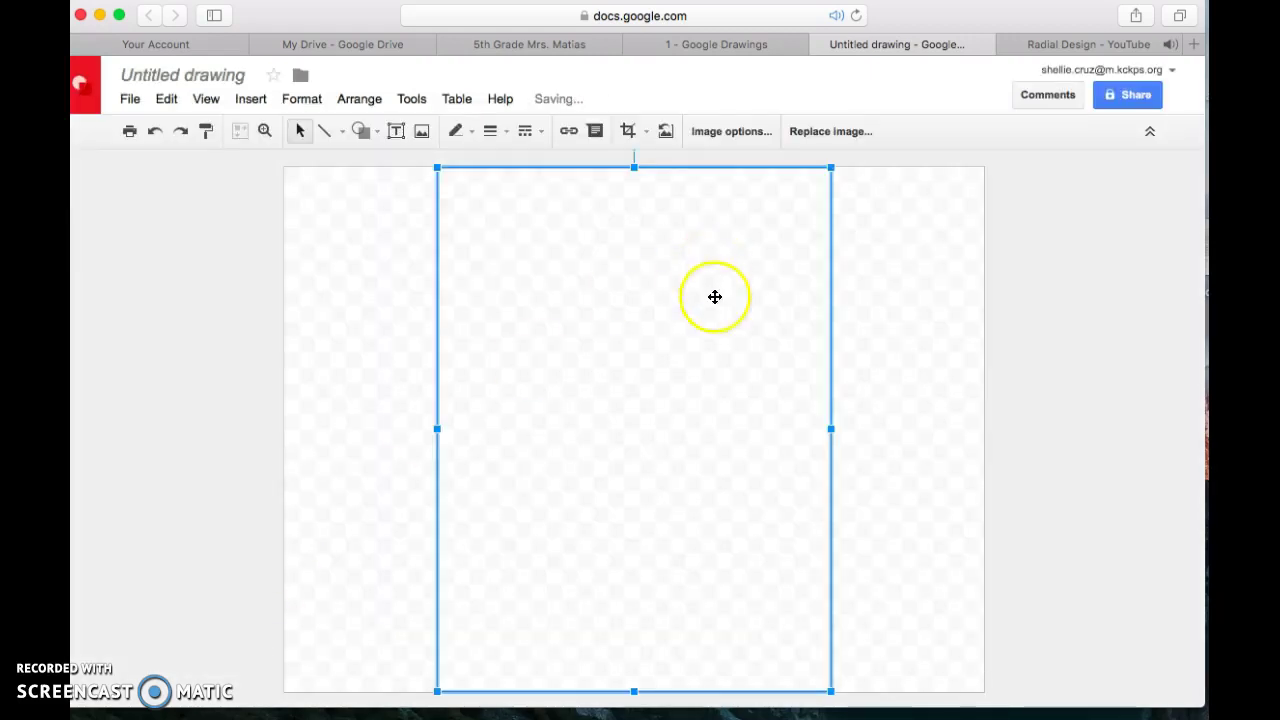
{"action": "left_click", "coordinate": [830, 165]}
{"action": "left_click_drag", "start_coordinate": [830, 165], "coordinate": [722, 308]}
{"action": "left_click_drag", "start_coordinate": [614, 357], "coordinate": [592, 343]}
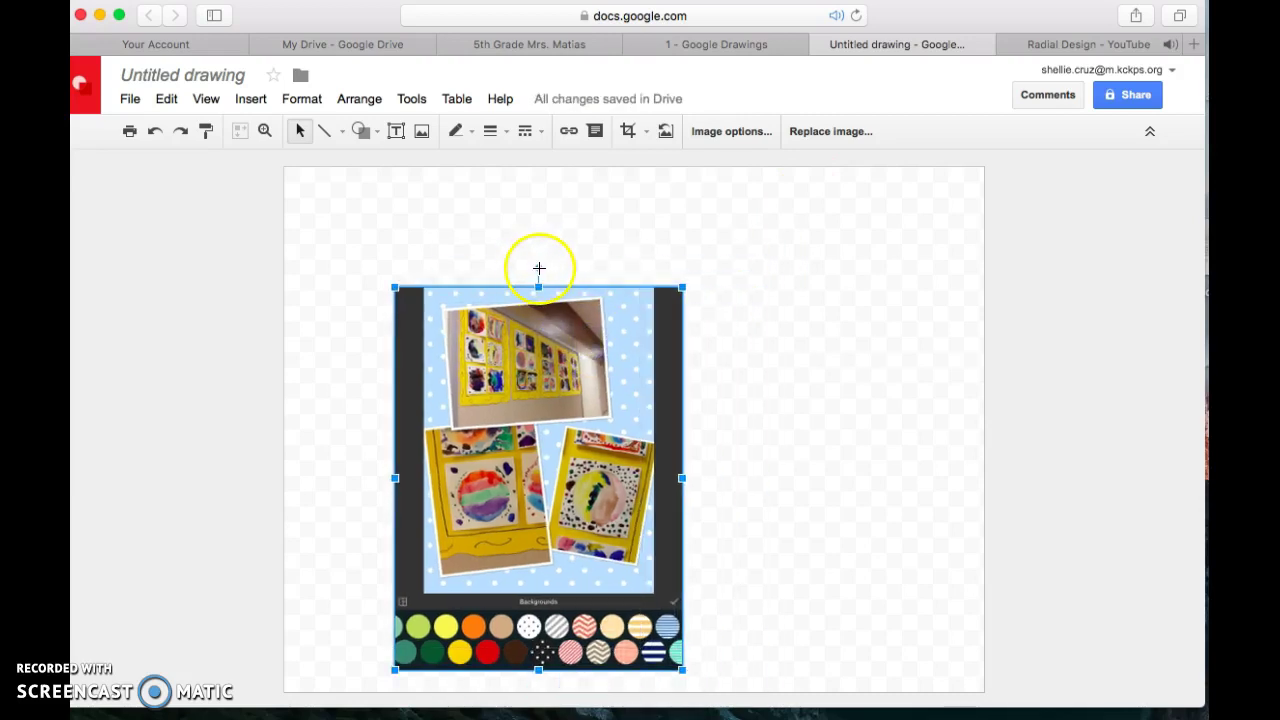
Tilt the collage counter-clockwise and move it up toward the left of the page
{"action": "left_click_drag", "start_coordinate": [539, 268], "coordinate": [497, 253]}
{"action": "left_click_drag", "start_coordinate": [506, 363], "coordinate": [444, 319]}
{"action": "left_click", "coordinate": [771, 328]}
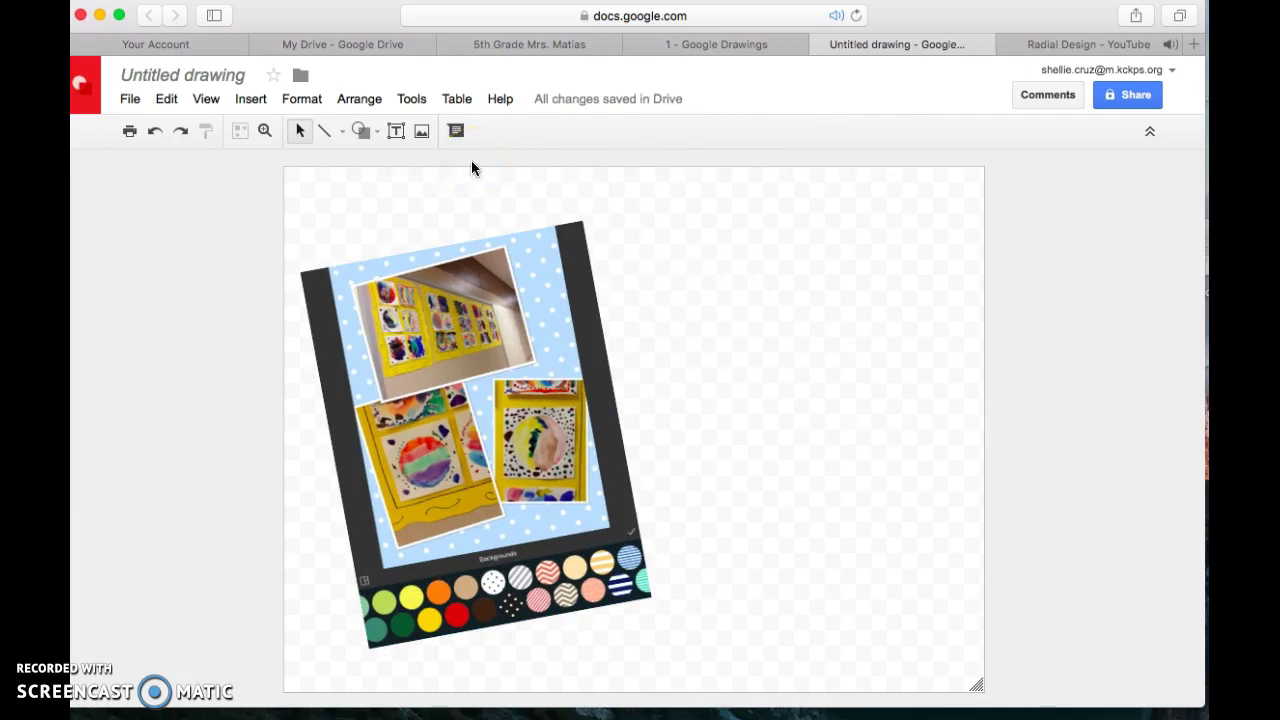
Draw a text box at the page's top right, type the teacher's name, and select it
{"action": "left_click", "coordinate": [404, 136]}
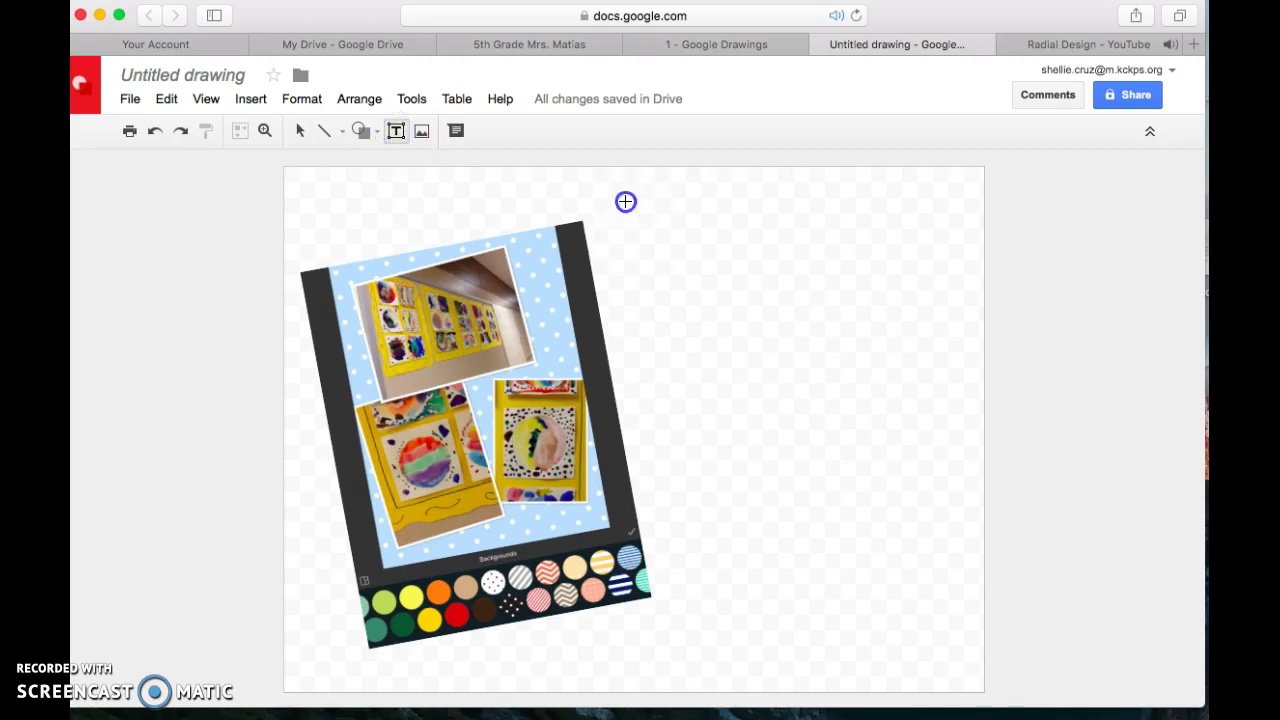
{"action": "left_click_drag", "start_coordinate": [626, 202], "coordinate": [857, 240]}
{"action": "left_click", "coordinate": [775, 223]}
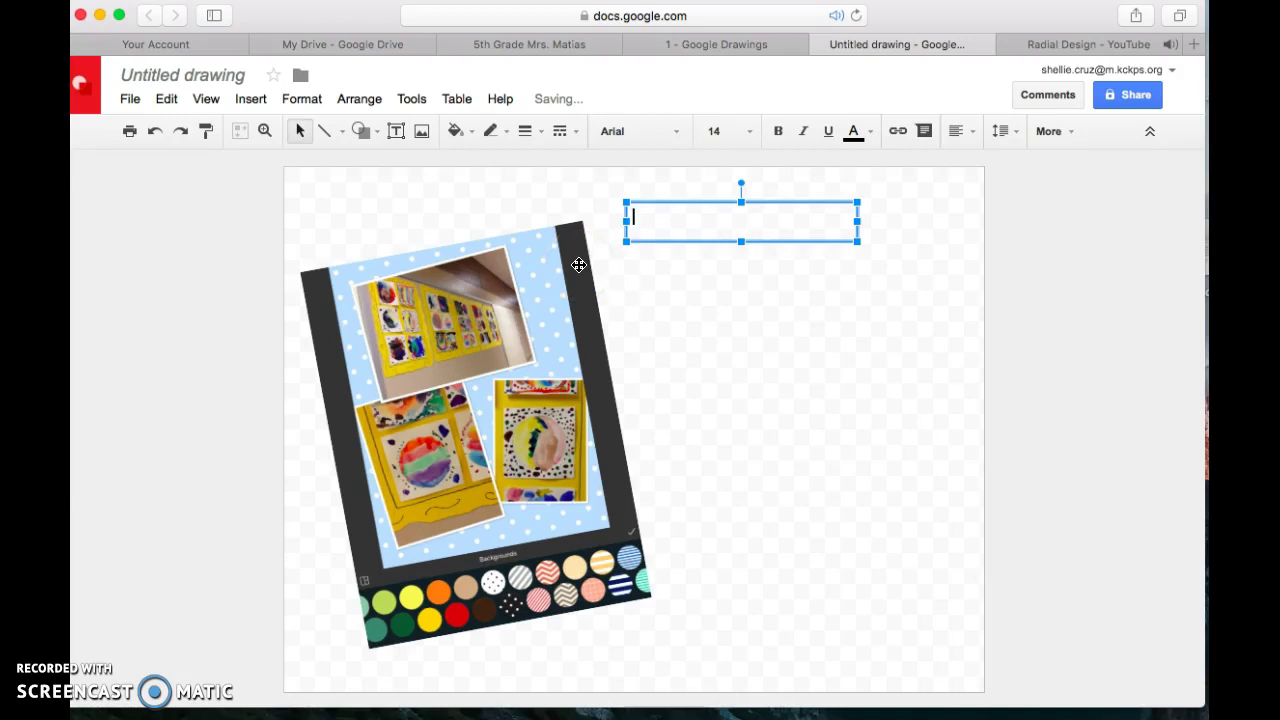
{"action": "type", "text": "Mrs. Schwab"}
{"action": "left_click_drag", "start_coordinate": [720, 216], "coordinate": [607, 218]}
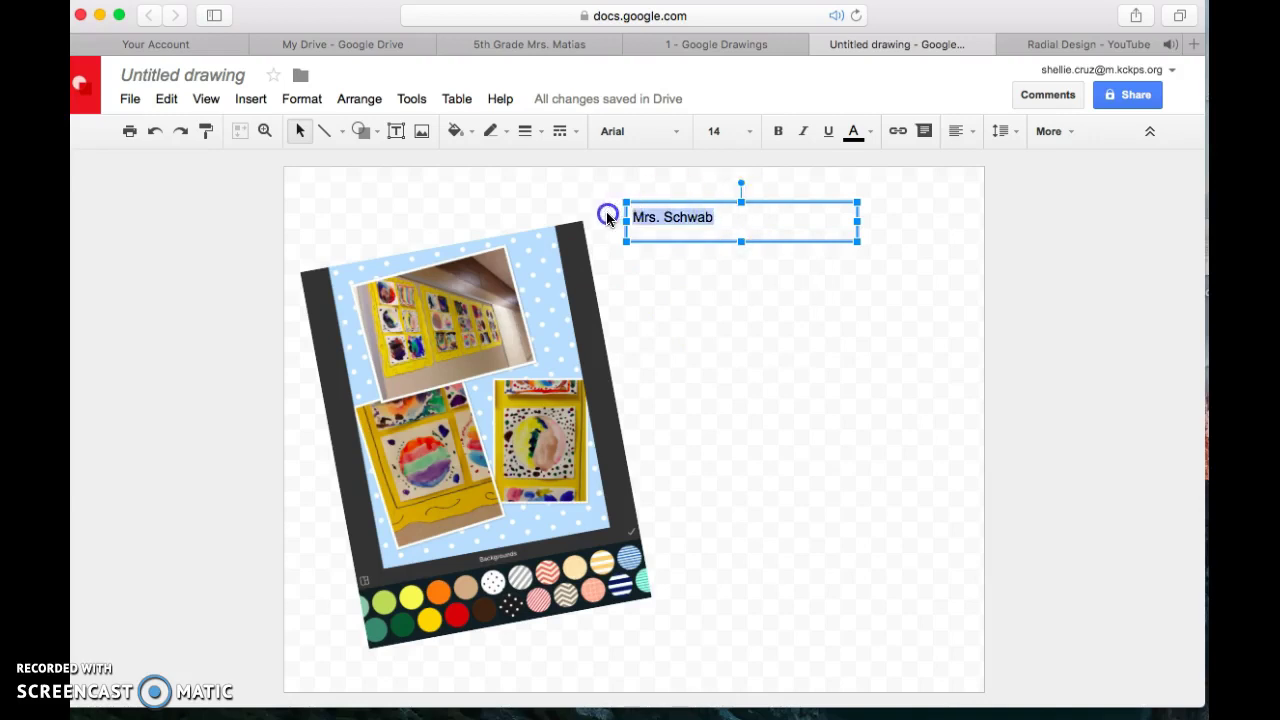
Format the name as purple, bold, underlined Courier New at 24 pt
{"action": "left_click", "coordinate": [856, 131]}
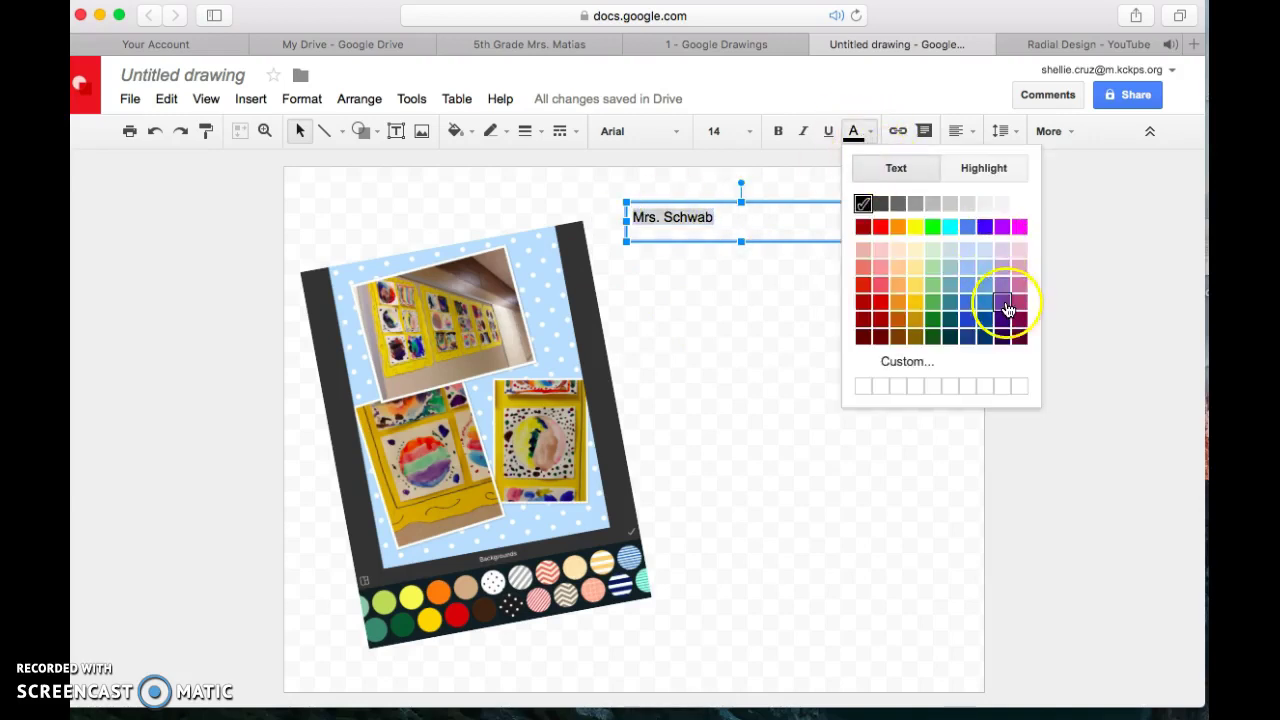
{"action": "left_click", "coordinate": [1004, 302]}
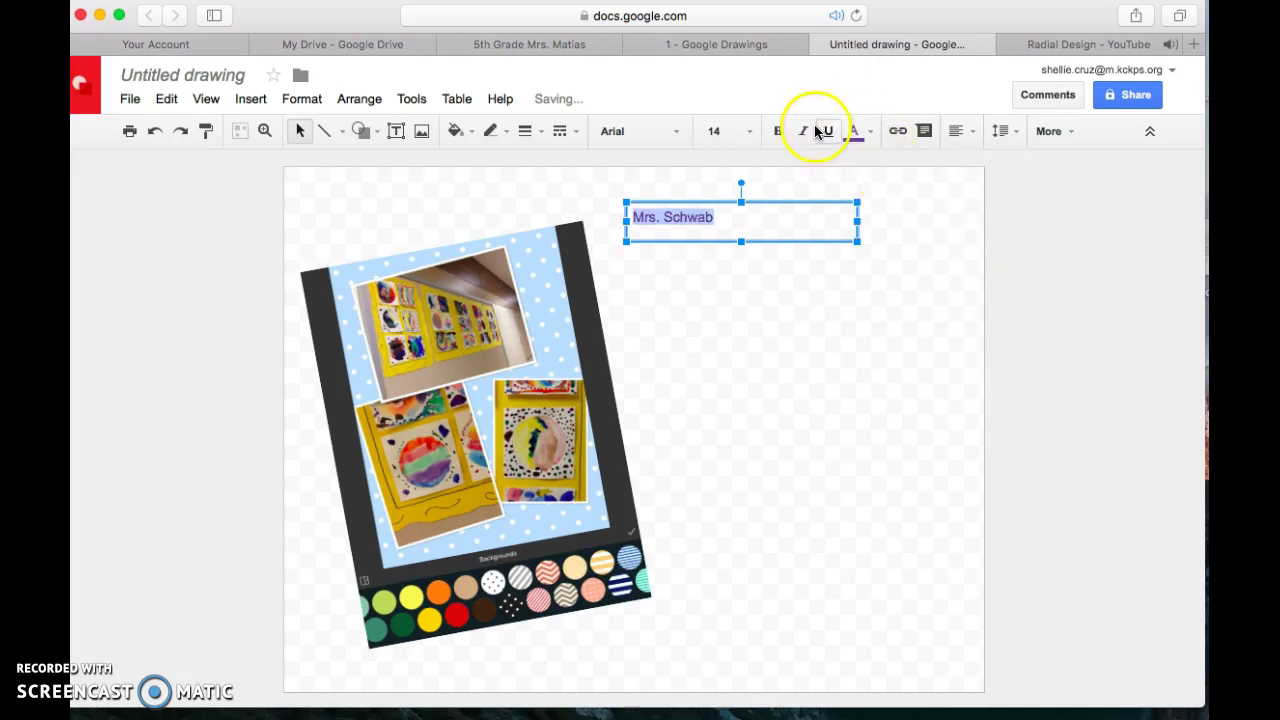
{"action": "left_click", "coordinate": [777, 131]}
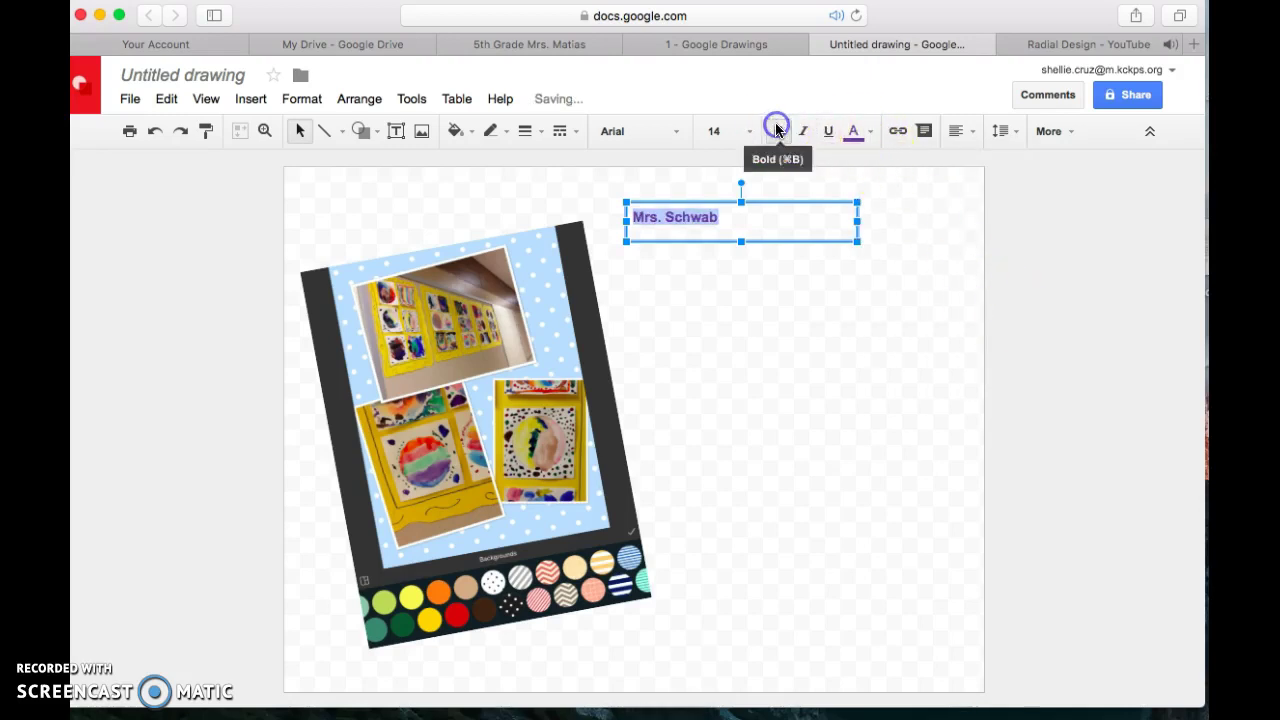
{"action": "left_click", "coordinate": [828, 131]}
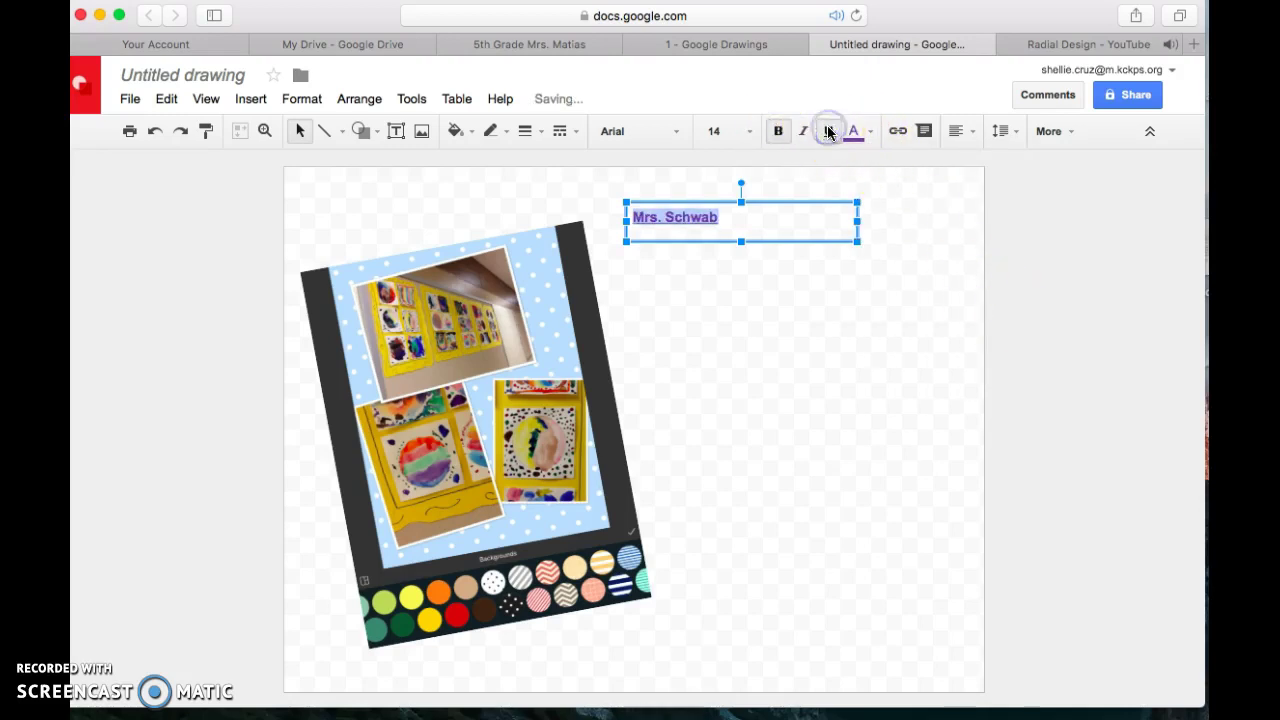
{"action": "left_click", "coordinate": [672, 132]}
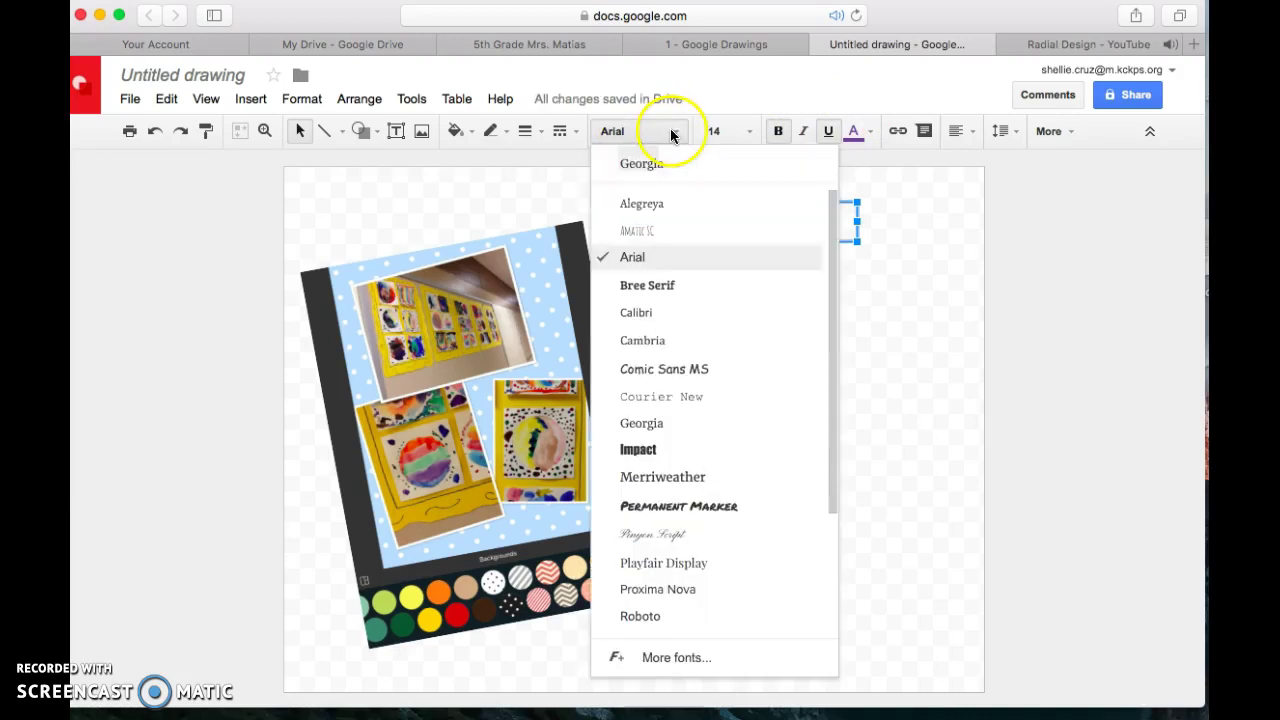
{"action": "left_click", "coordinate": [694, 399]}
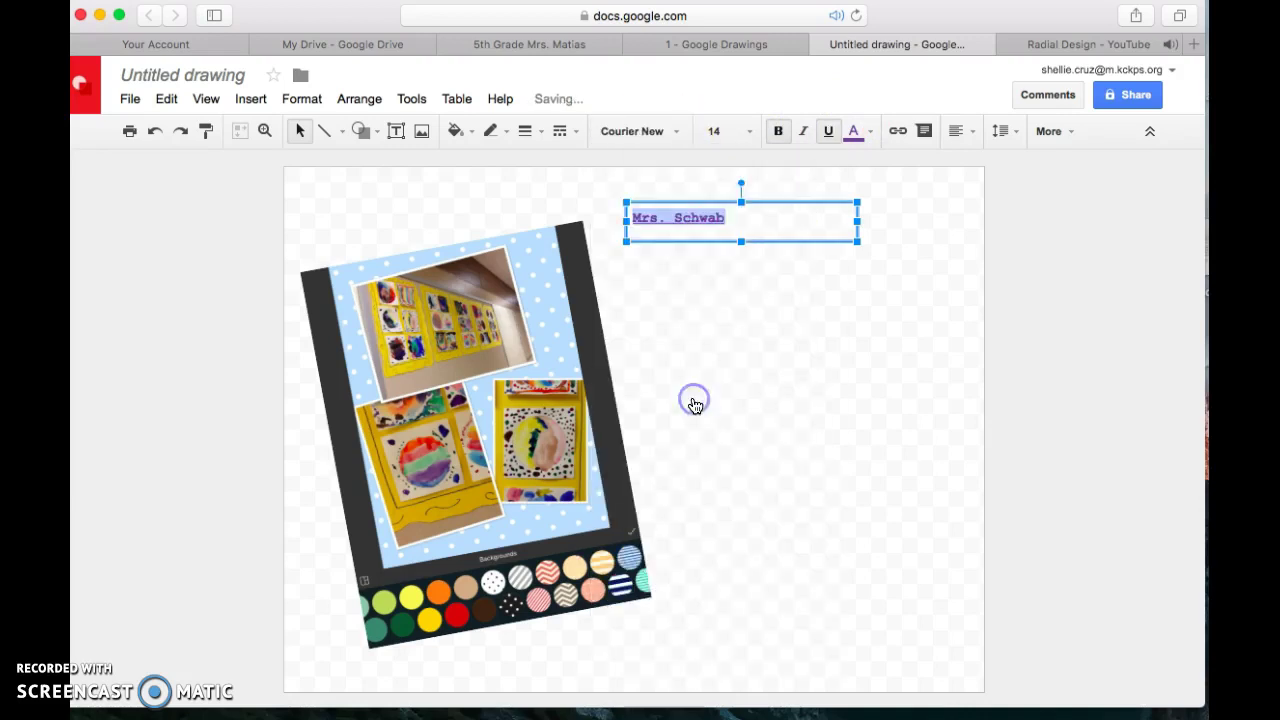
{"action": "left_click", "coordinate": [736, 130]}
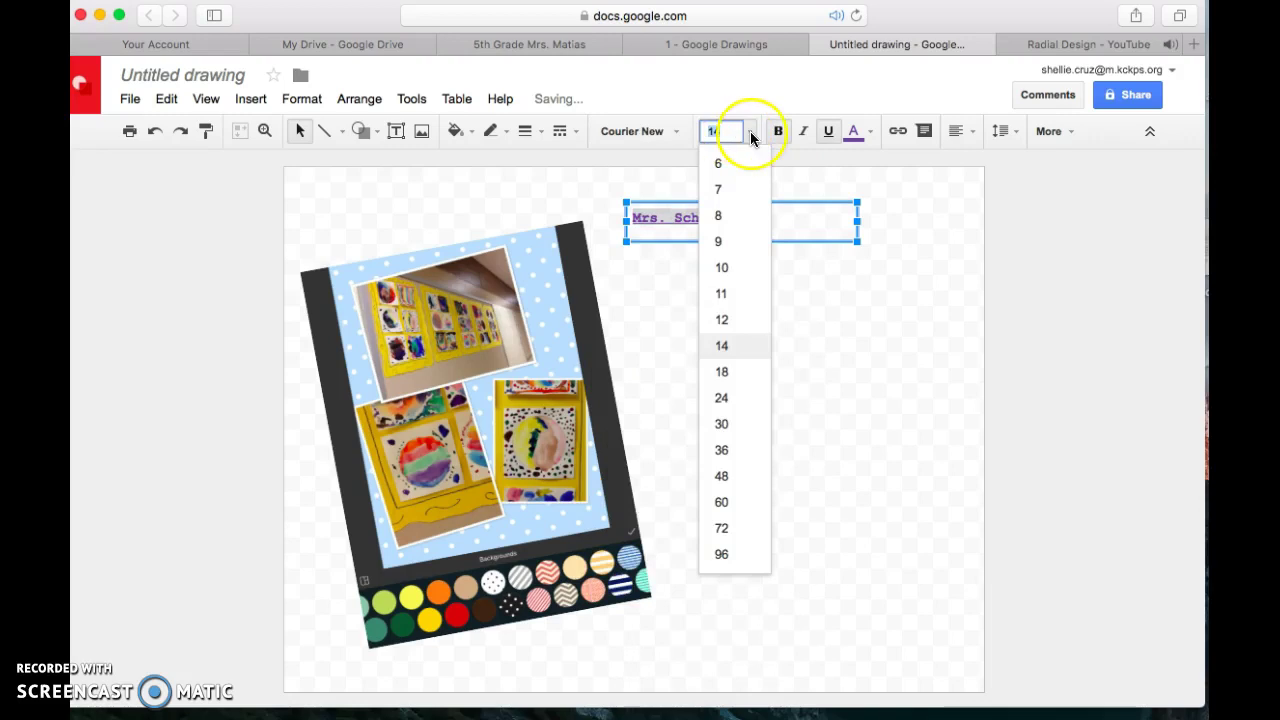
{"action": "left_click", "coordinate": [737, 402]}
{"action": "left_click", "coordinate": [771, 380]}
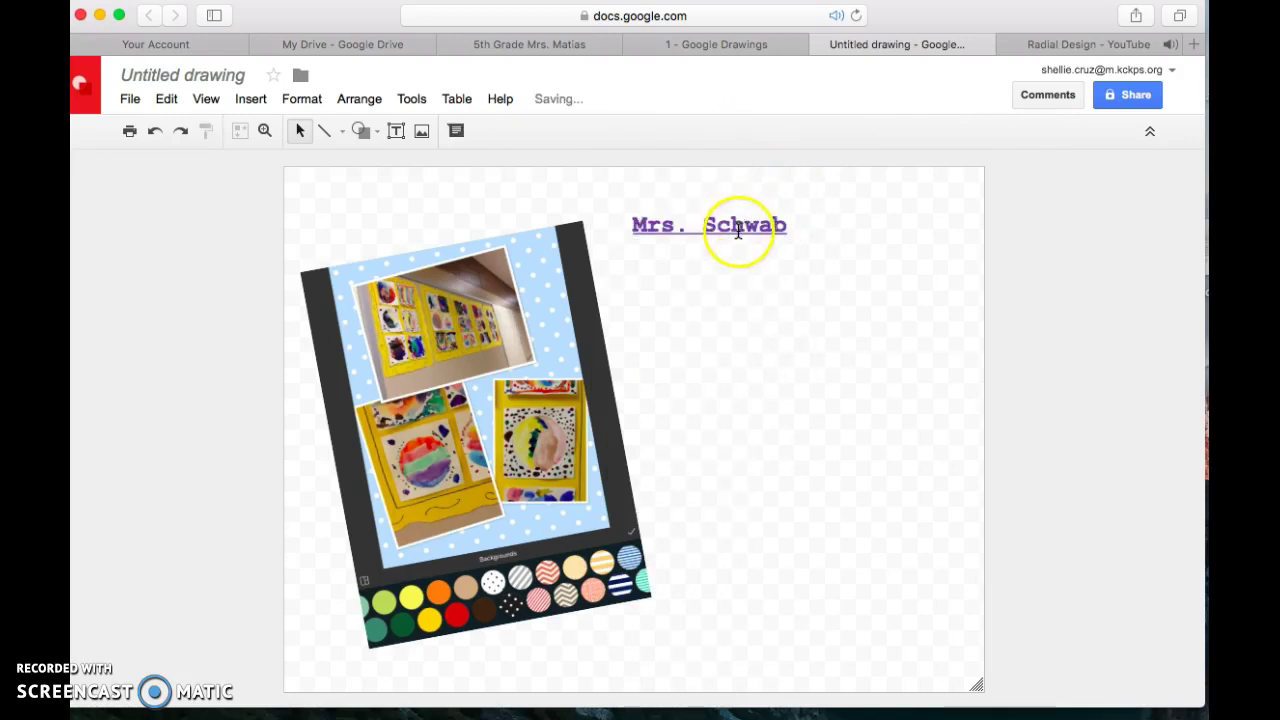
Nudge the title up-left and draw a new text box below it, right of the collage
{"action": "left_click", "coordinate": [722, 200]}
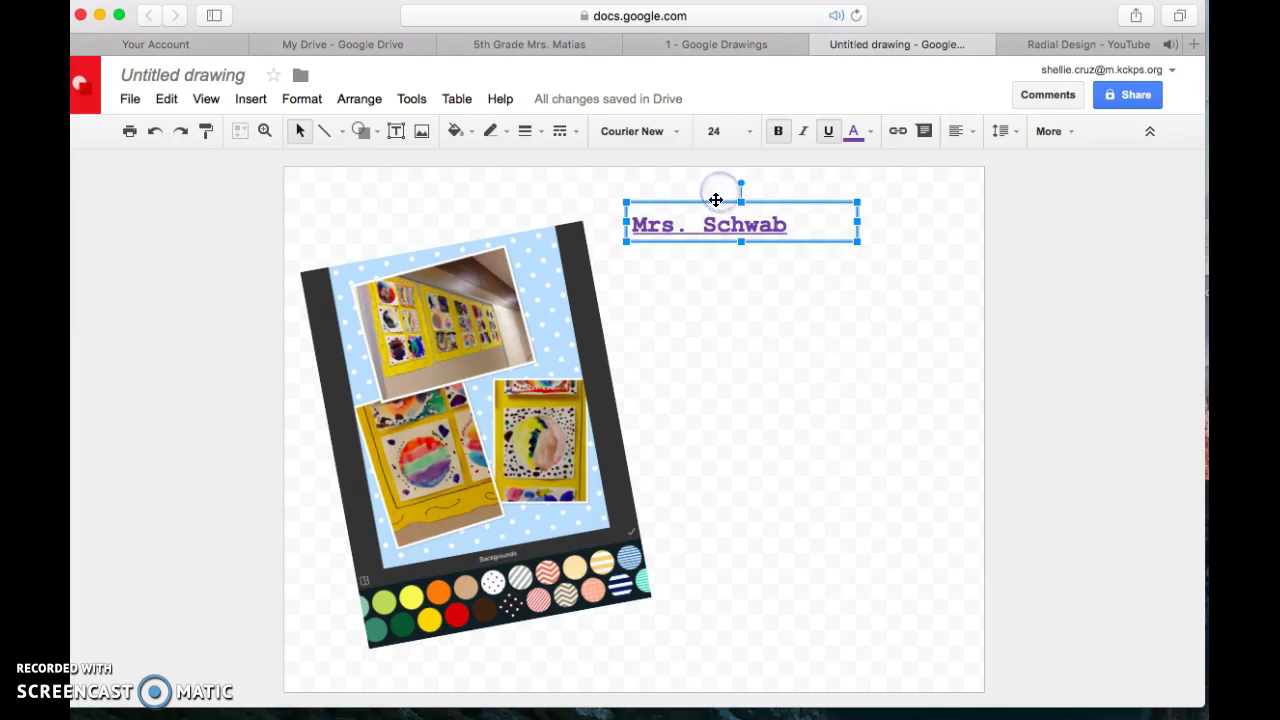
{"action": "left_click_drag", "start_coordinate": [713, 195], "coordinate": [703, 178]}
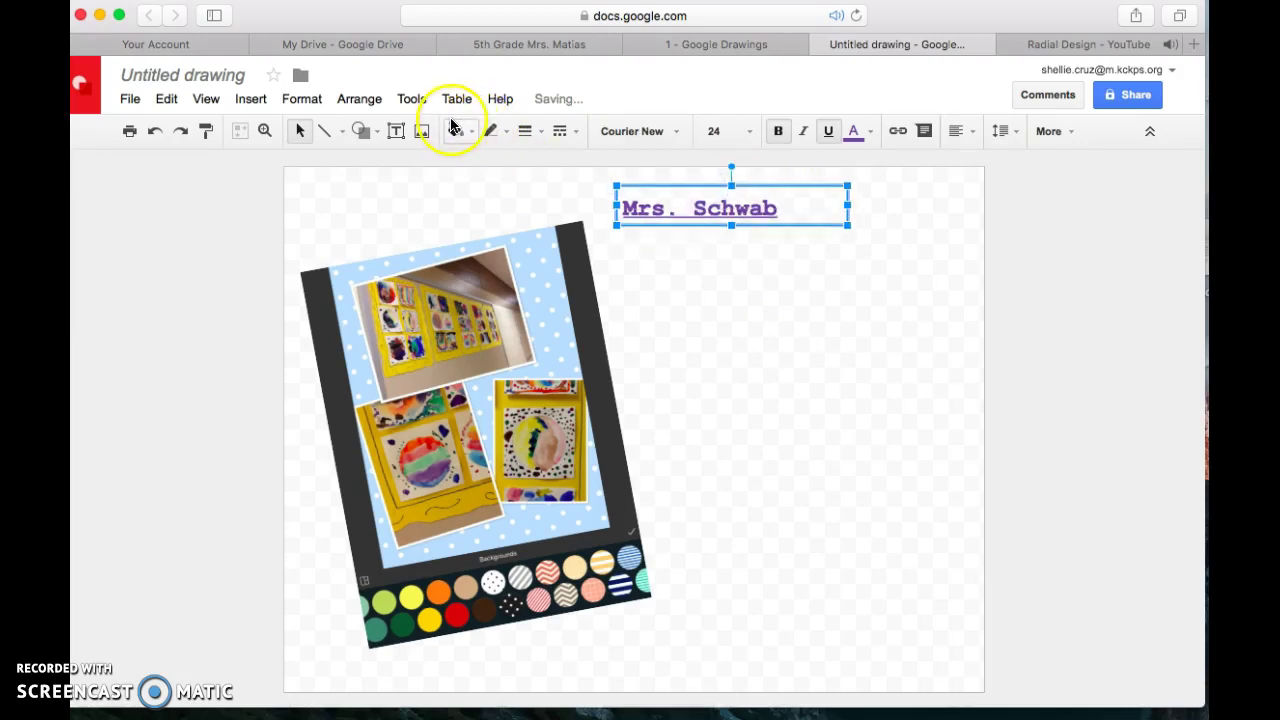
{"action": "left_click", "coordinate": [396, 131]}
{"action": "left_click_drag", "start_coordinate": [666, 278], "coordinate": [878, 454]}
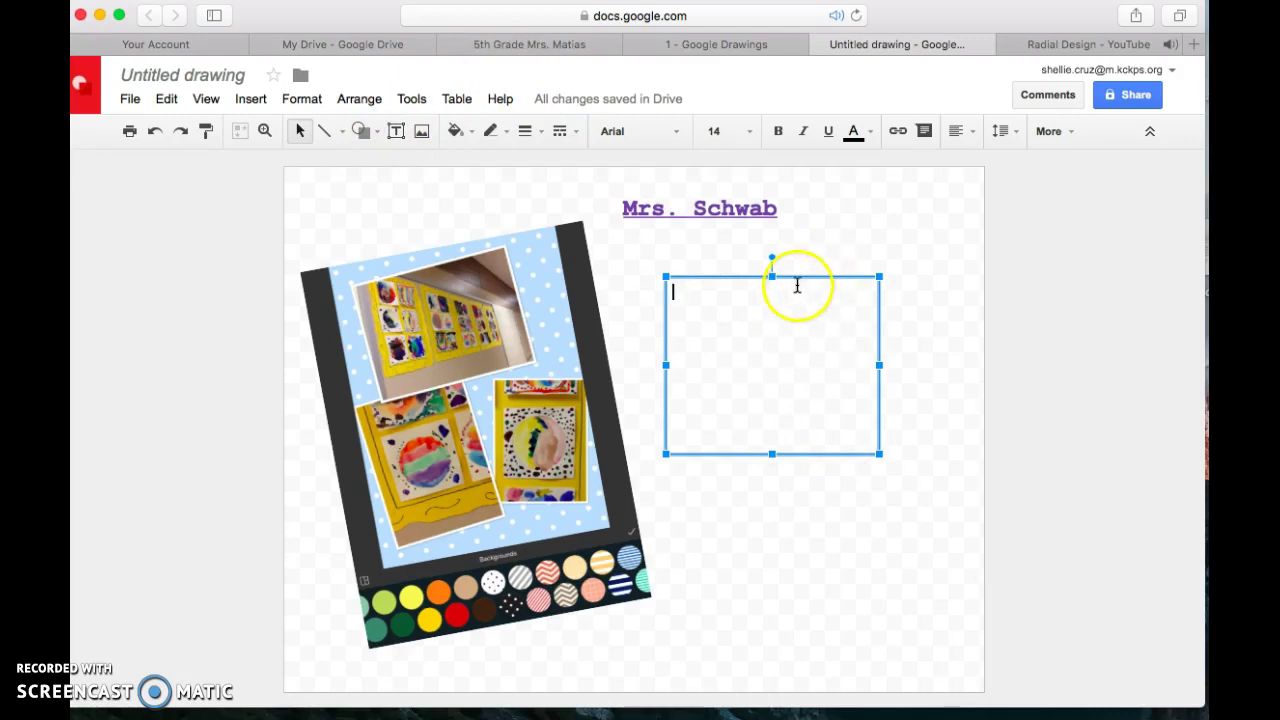
Type the statement 'This is my favorite part because I like…' in the new box
{"action": "left_click", "coordinate": [794, 275]}
{"action": "type", "text": "This is my favorite part."}
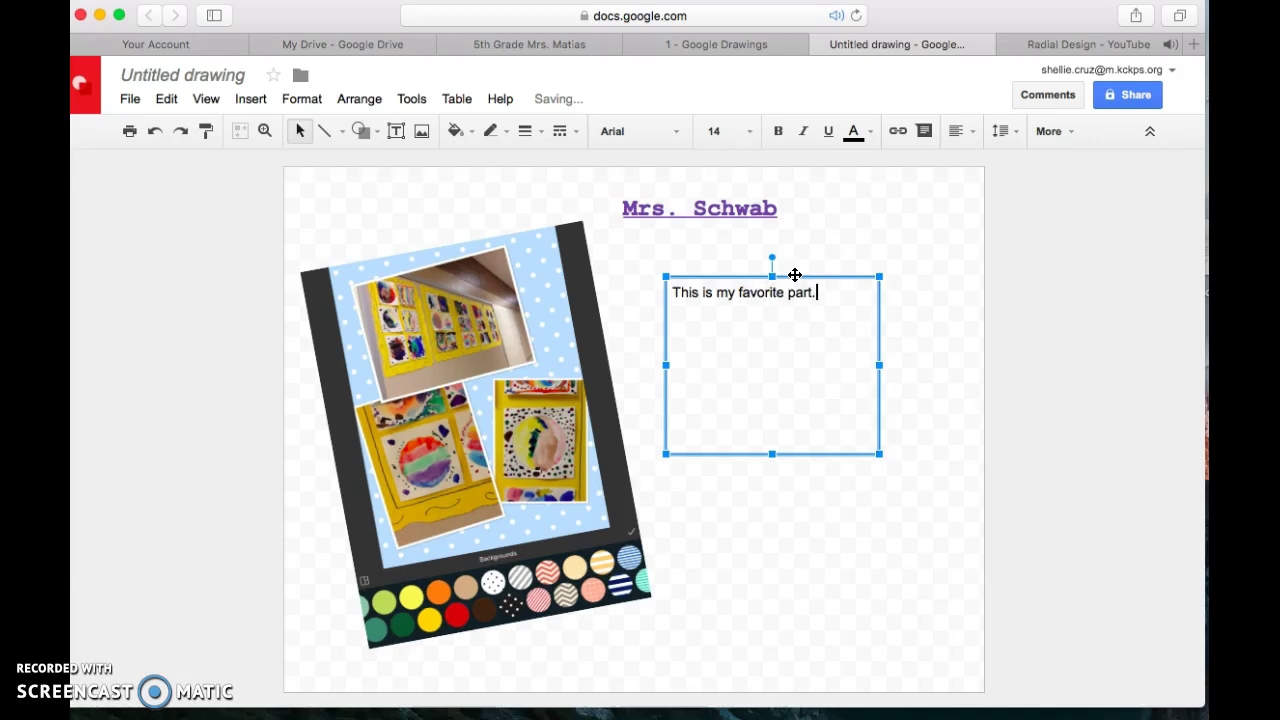
{"action": "left_click", "coordinate": [852, 299]}
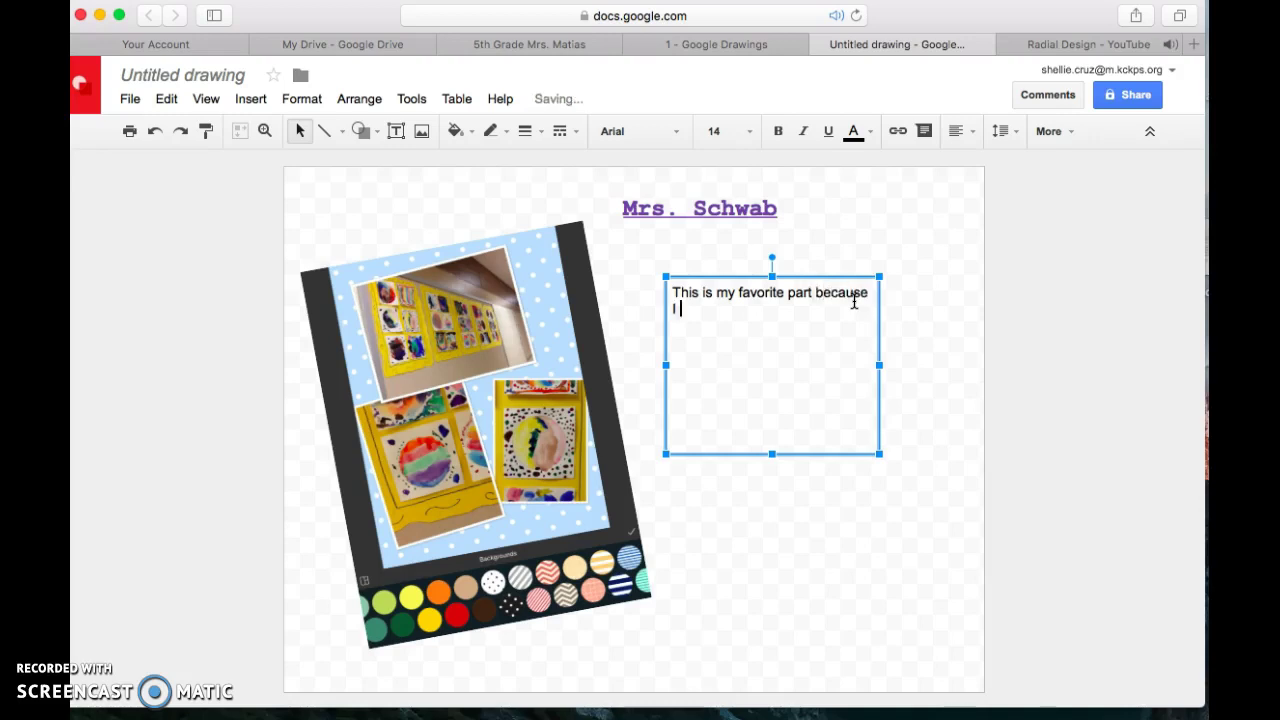
{"action": "type", "text": "because I like circles!"}
Move the statement lower and draw a left-pointing arrow between it and the collage
{"action": "left_click", "coordinate": [797, 524]}
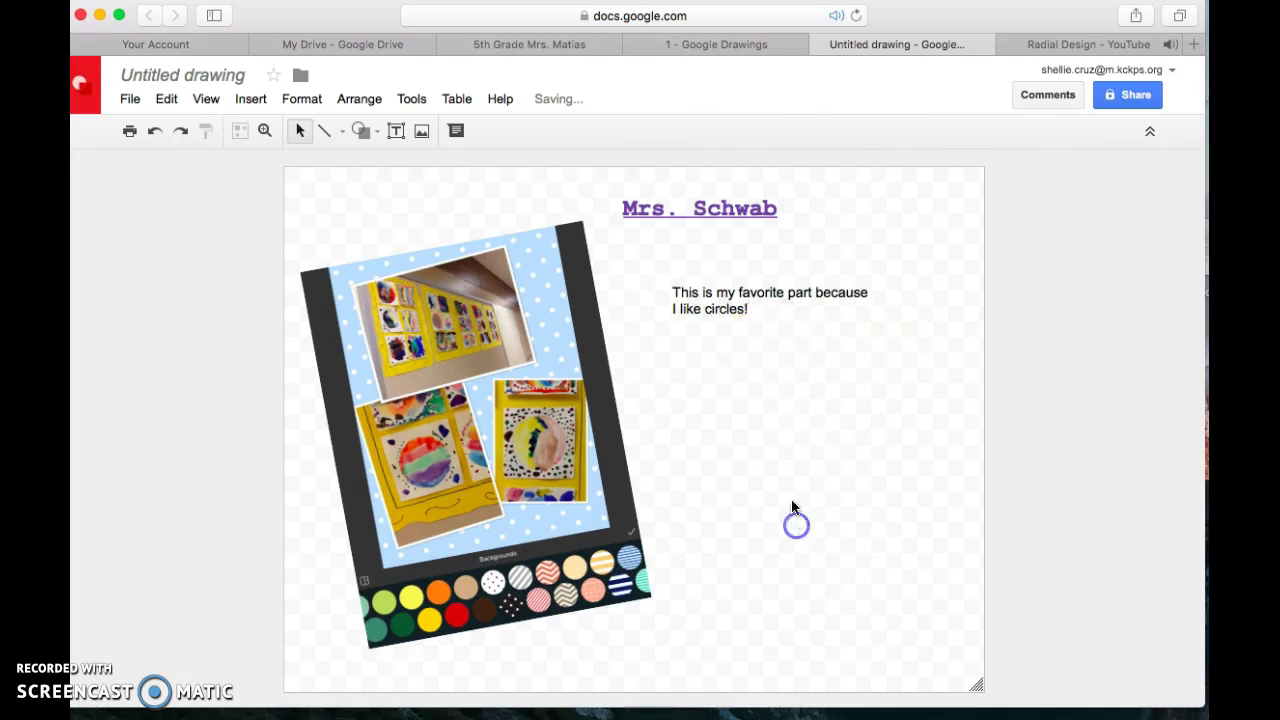
{"action": "left_click_drag", "start_coordinate": [698, 284], "coordinate": [667, 360]}
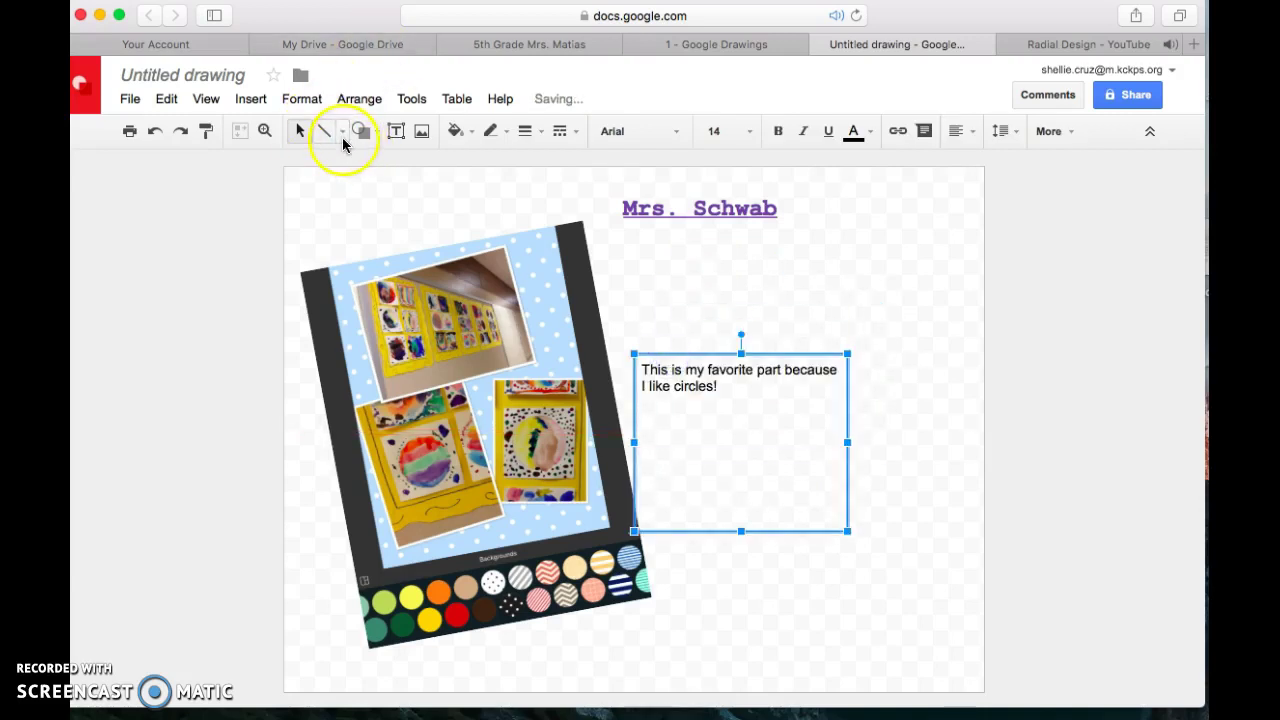
{"action": "left_click", "coordinate": [323, 132]}
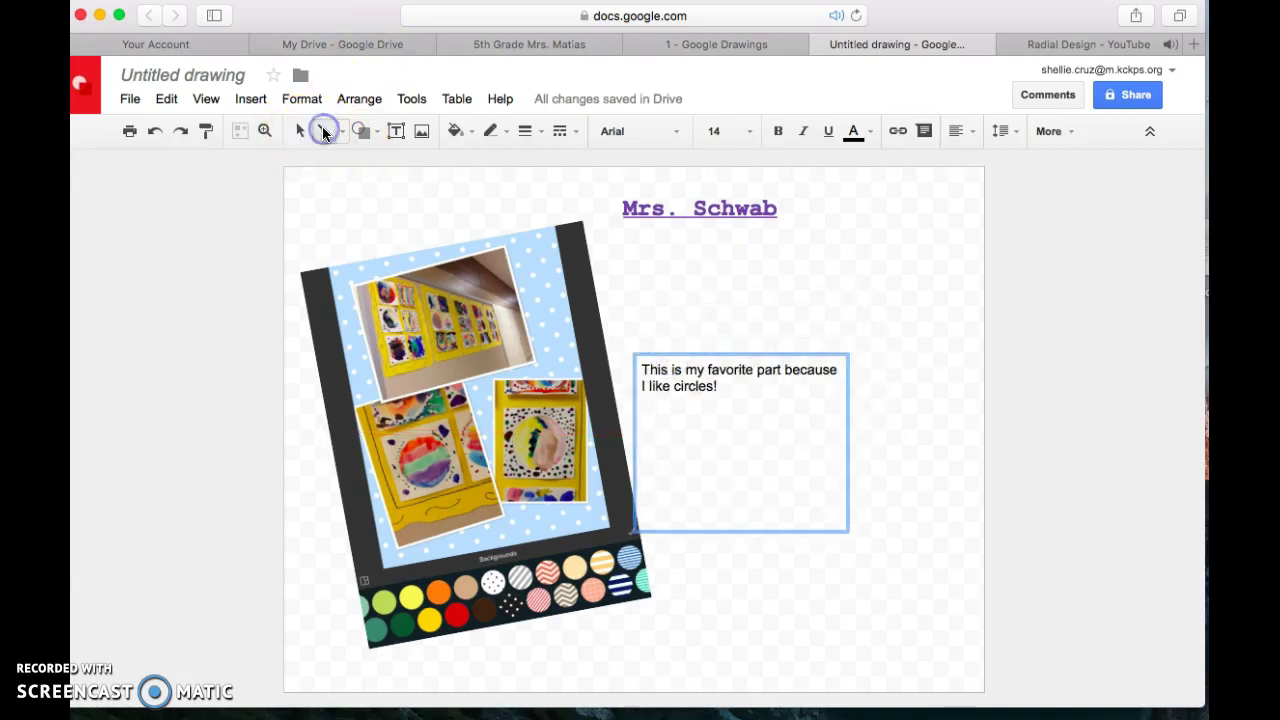
{"action": "left_click", "coordinate": [341, 132]}
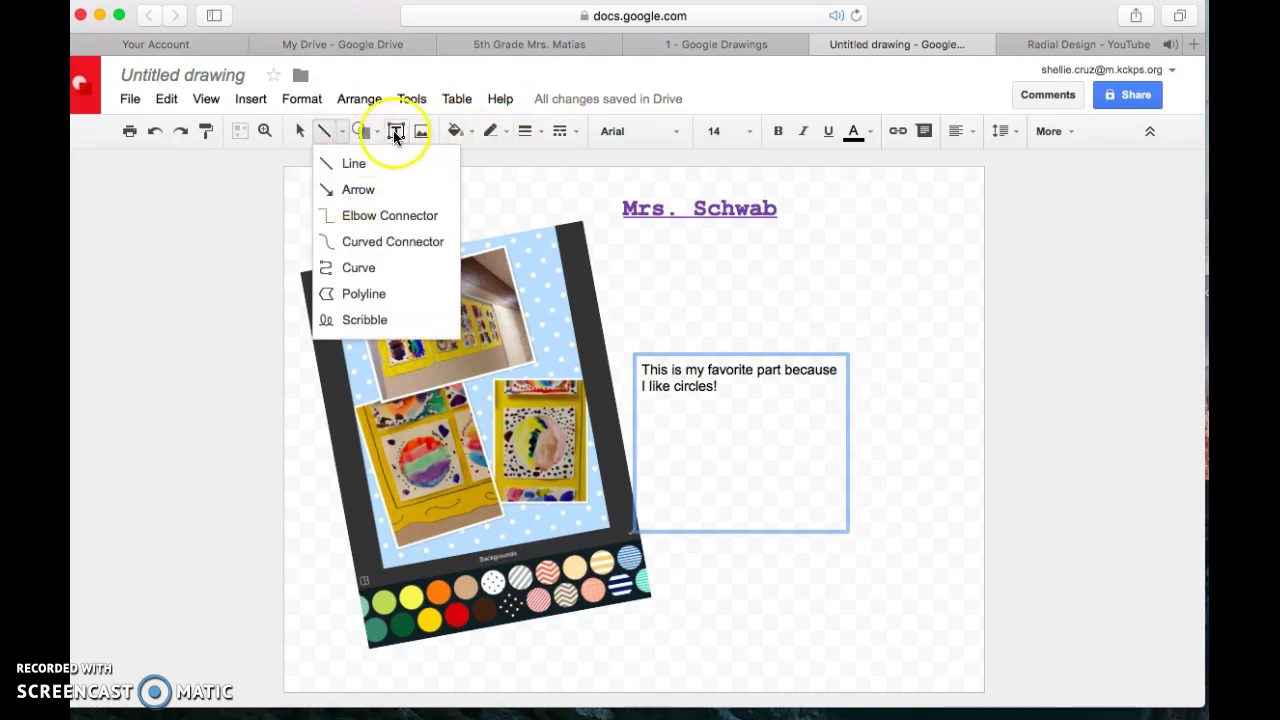
{"action": "left_click", "coordinate": [364, 132]}
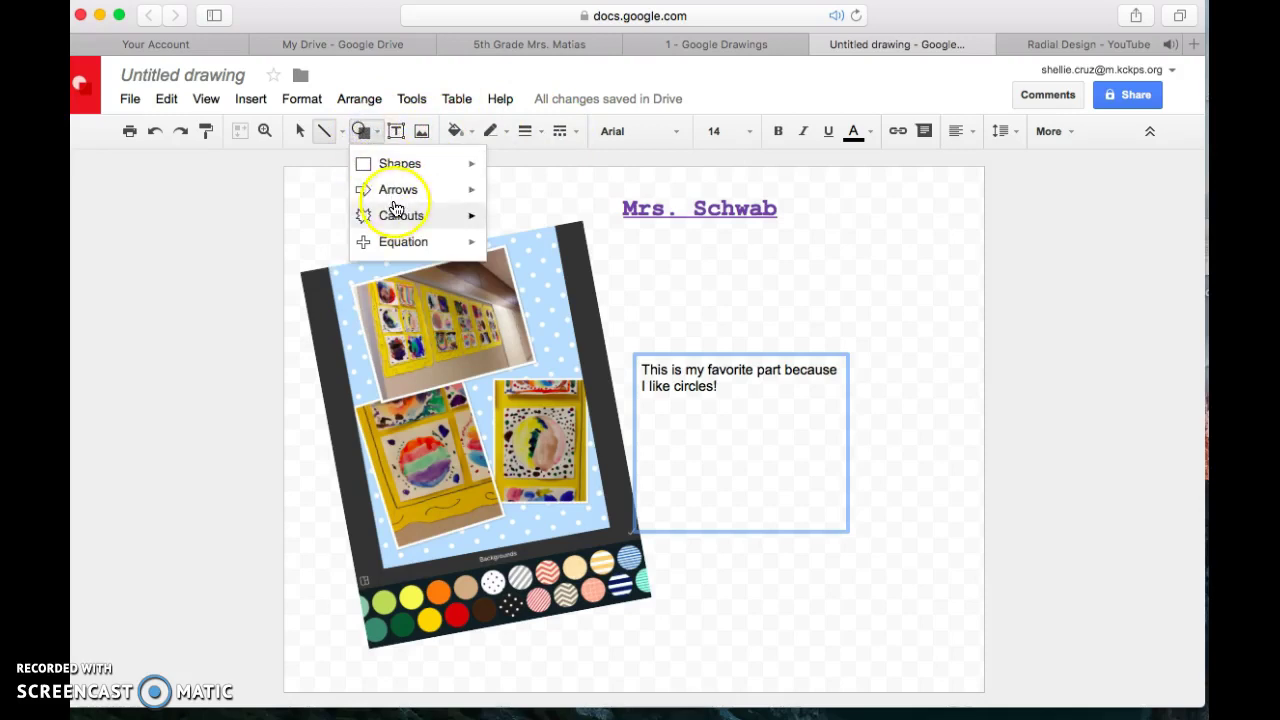
{"action": "mouse_move", "coordinate": [400, 189]}
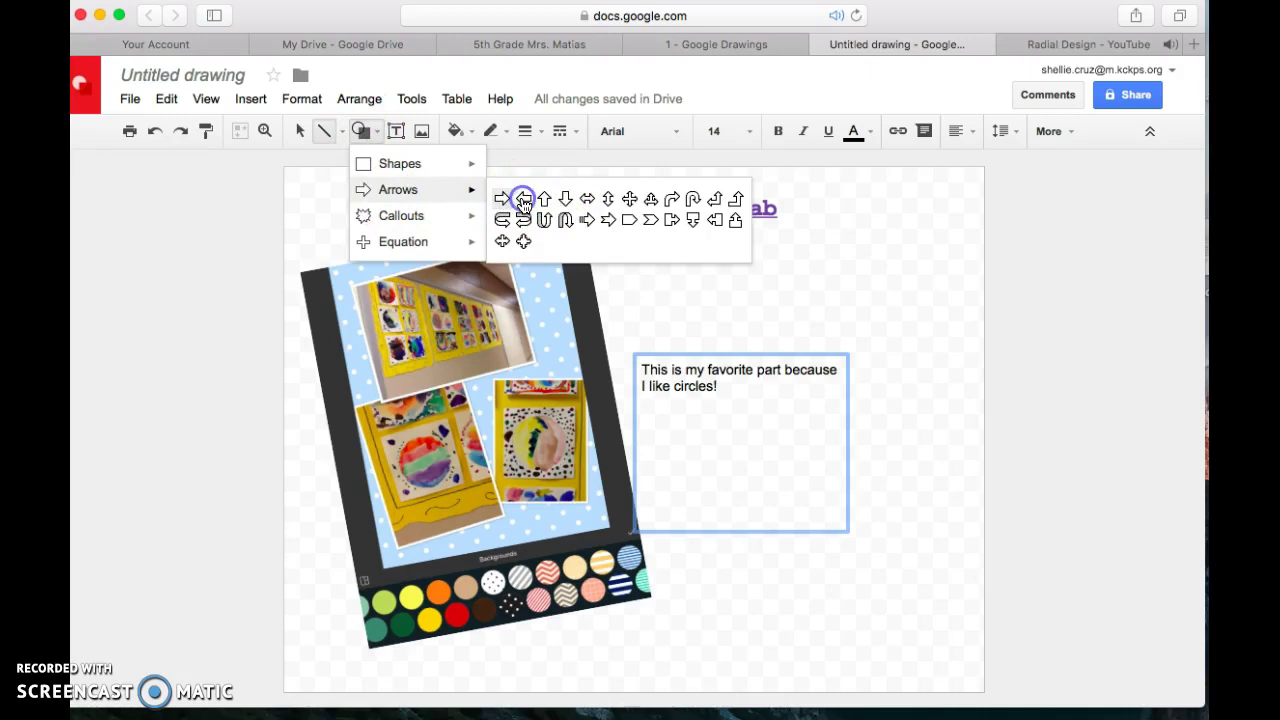
{"action": "left_click", "coordinate": [653, 470]}
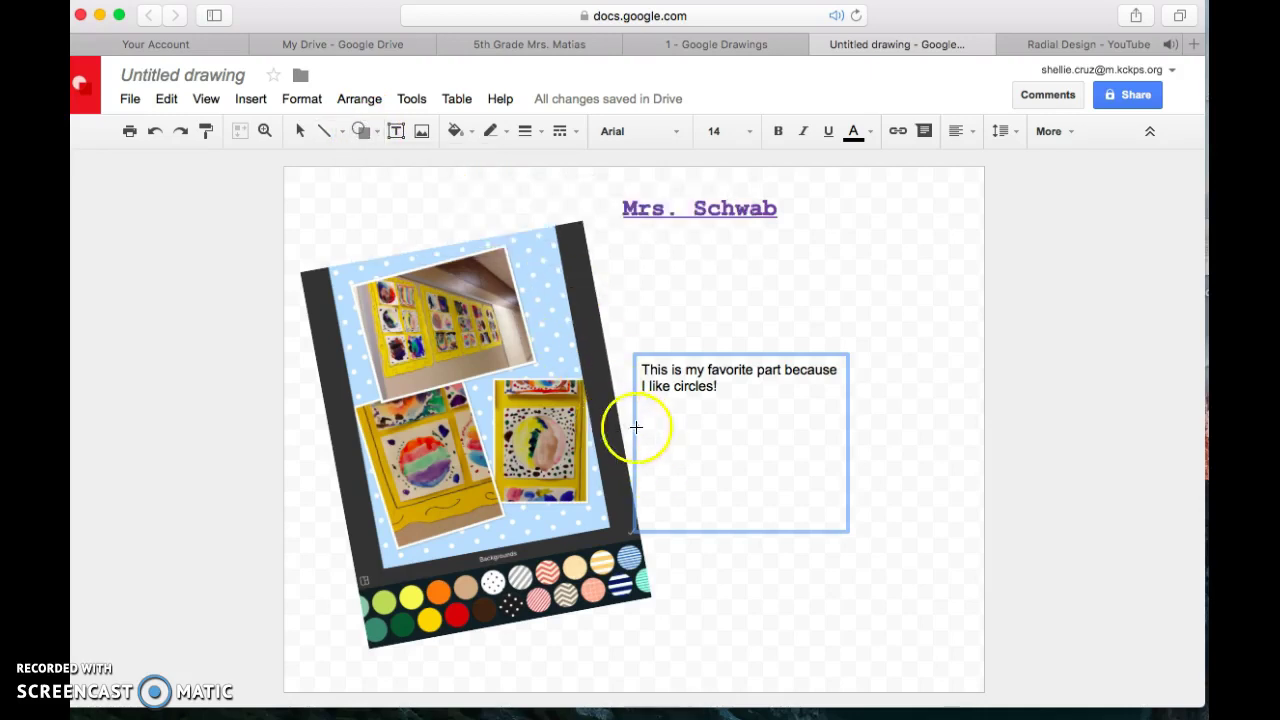
{"action": "left_click_drag", "start_coordinate": [640, 428], "coordinate": [624, 450]}
Select the statement's wording to review it, then clear the selection
{"action": "left_click", "coordinate": [703, 355]}
{"action": "left_click_drag", "start_coordinate": [691, 366], "coordinate": [734, 430]}
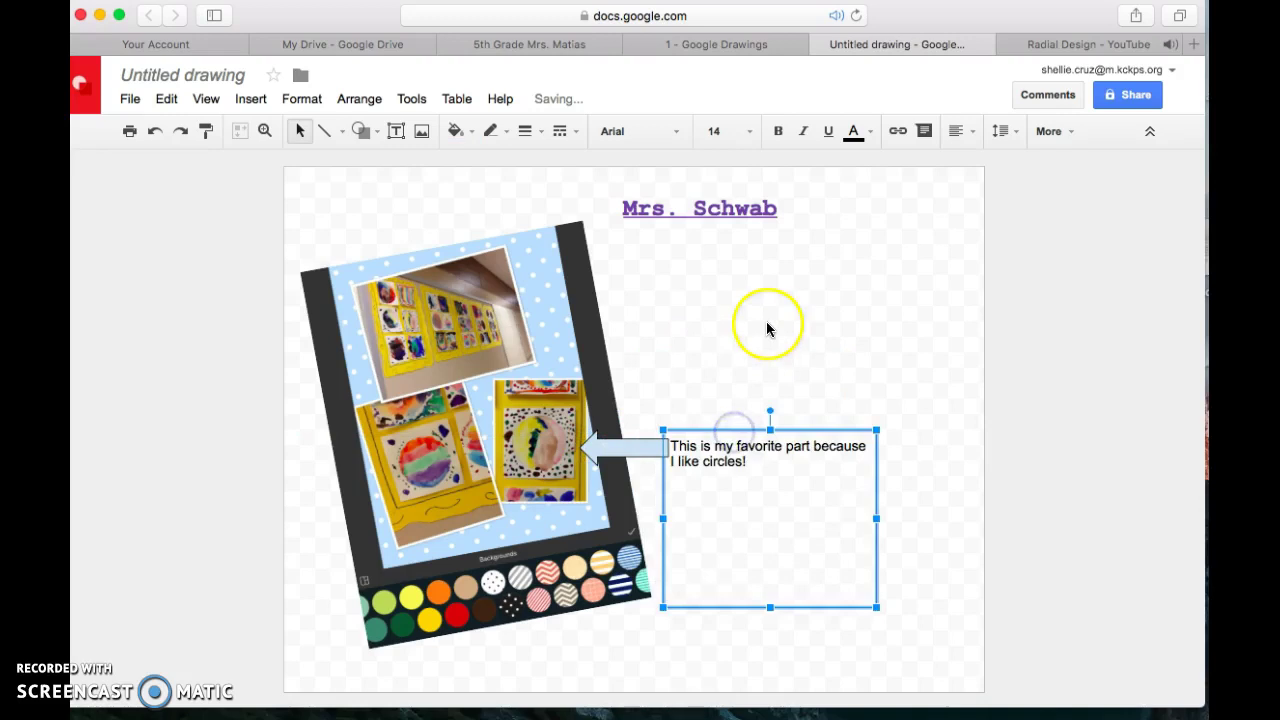
{"action": "left_click", "coordinate": [768, 328]}
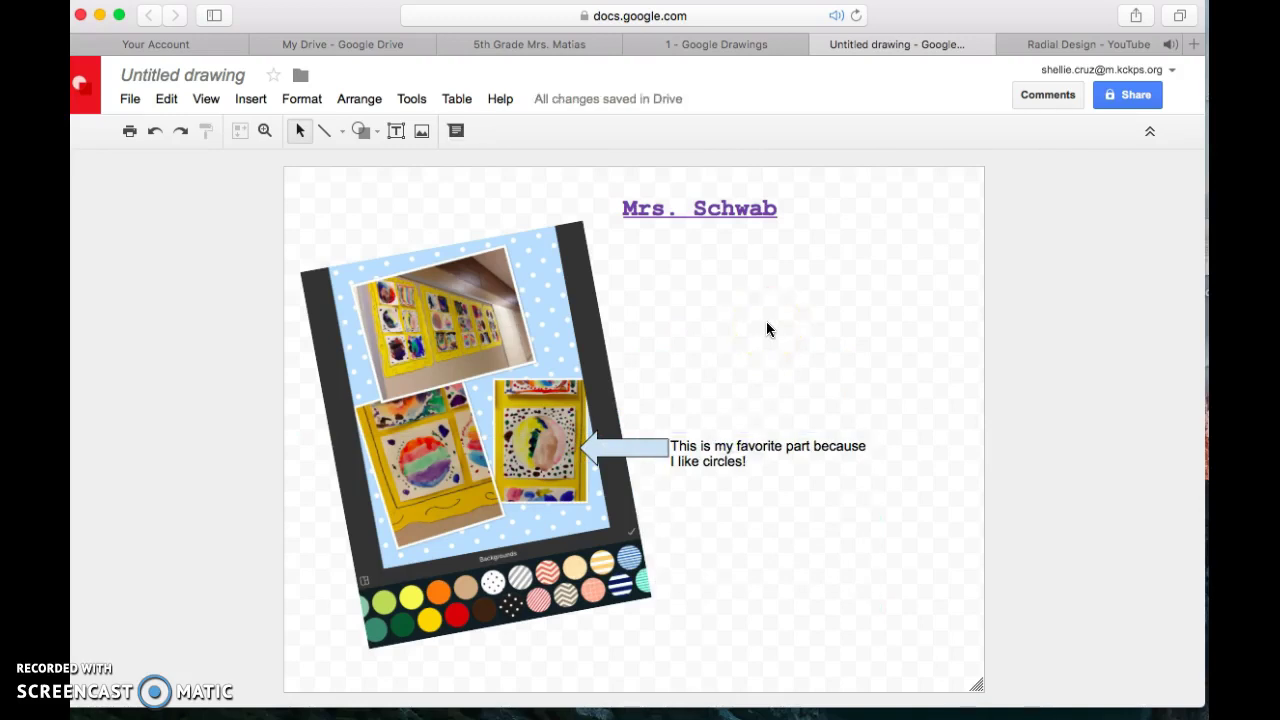
Draw an oval at the upper right beside the title and fill it purple
{"action": "left_click", "coordinate": [362, 135]}
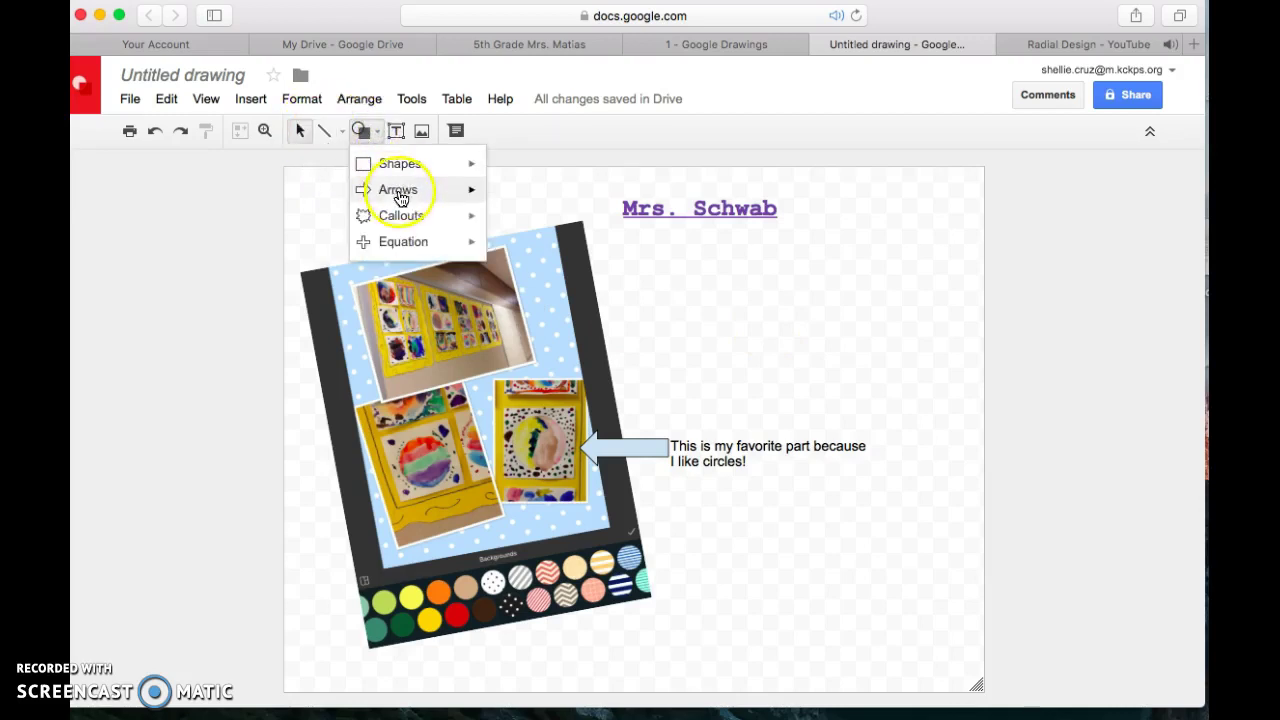
{"action": "mouse_move", "coordinate": [400, 164]}
{"action": "left_click", "coordinate": [508, 207]}
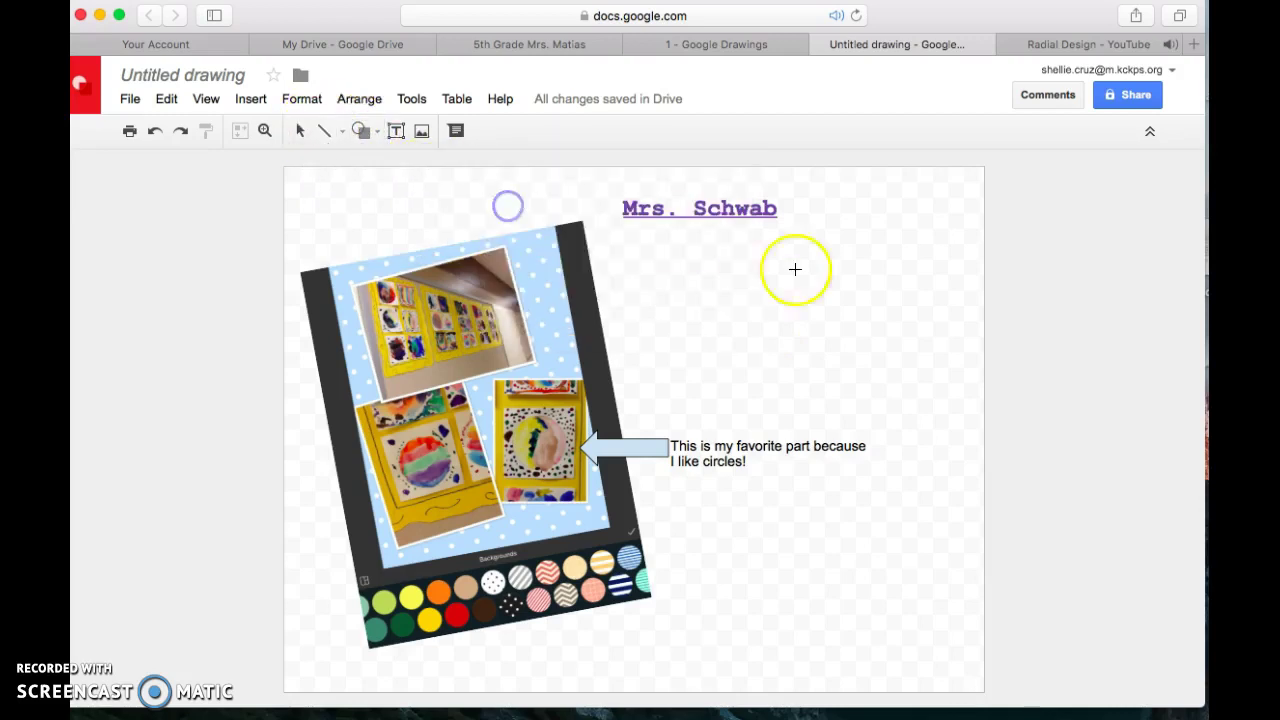
{"action": "mouse_move", "coordinate": [827, 287]}
{"action": "left_mouse_down"}
{"action": "mouse_move", "coordinate": [909, 371]}
{"action": "mouse_move", "coordinate": [916, 358]}
{"action": "left_mouse_up"}
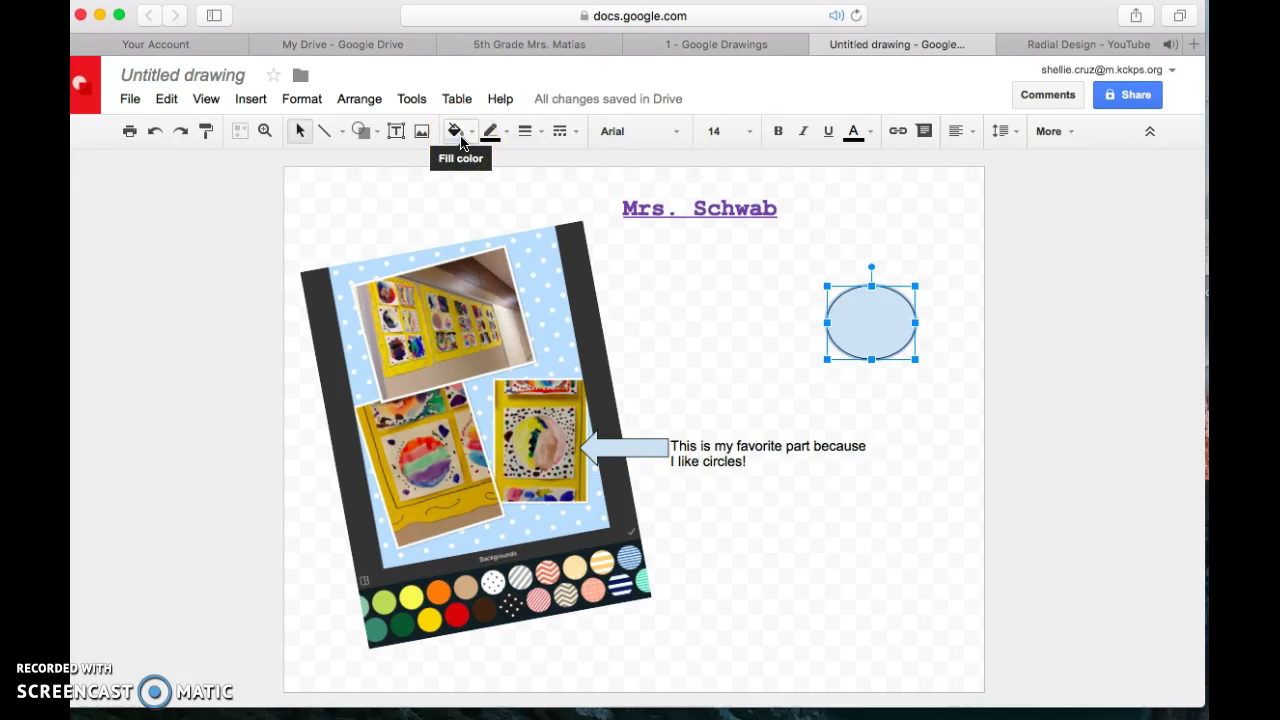
{"action": "left_click", "coordinate": [453, 133]}
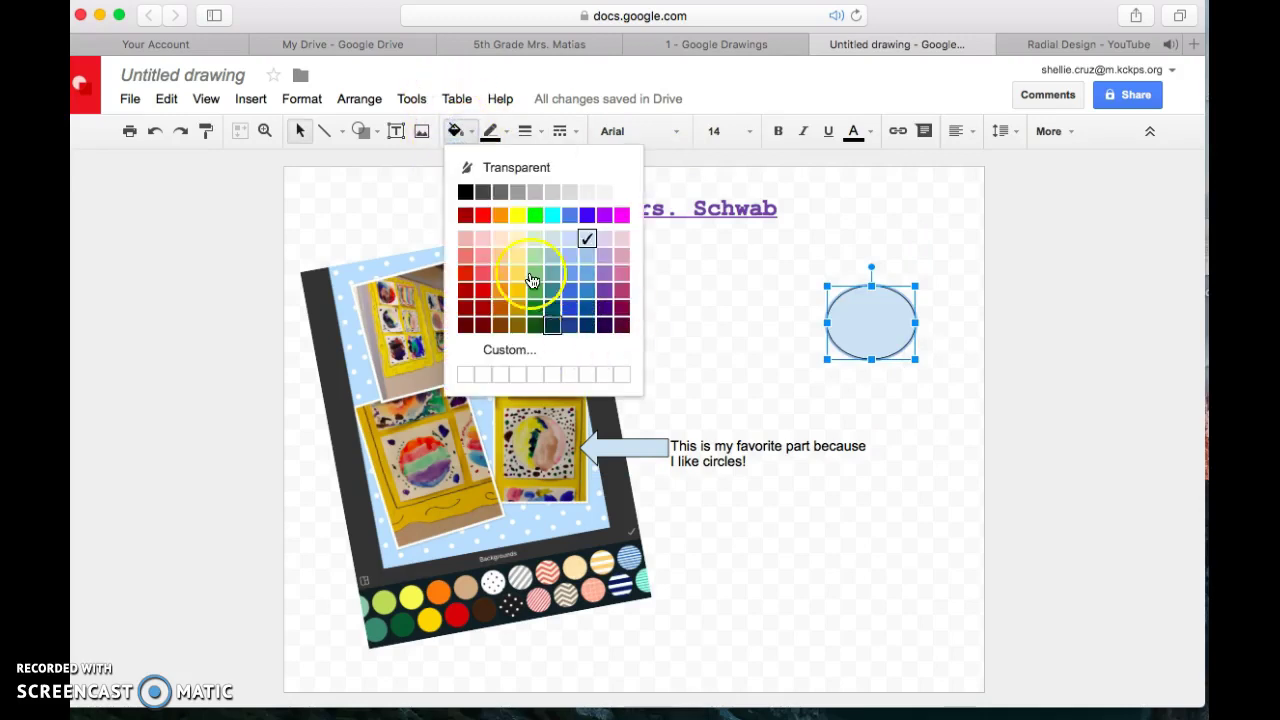
{"action": "left_click", "coordinate": [605, 292]}
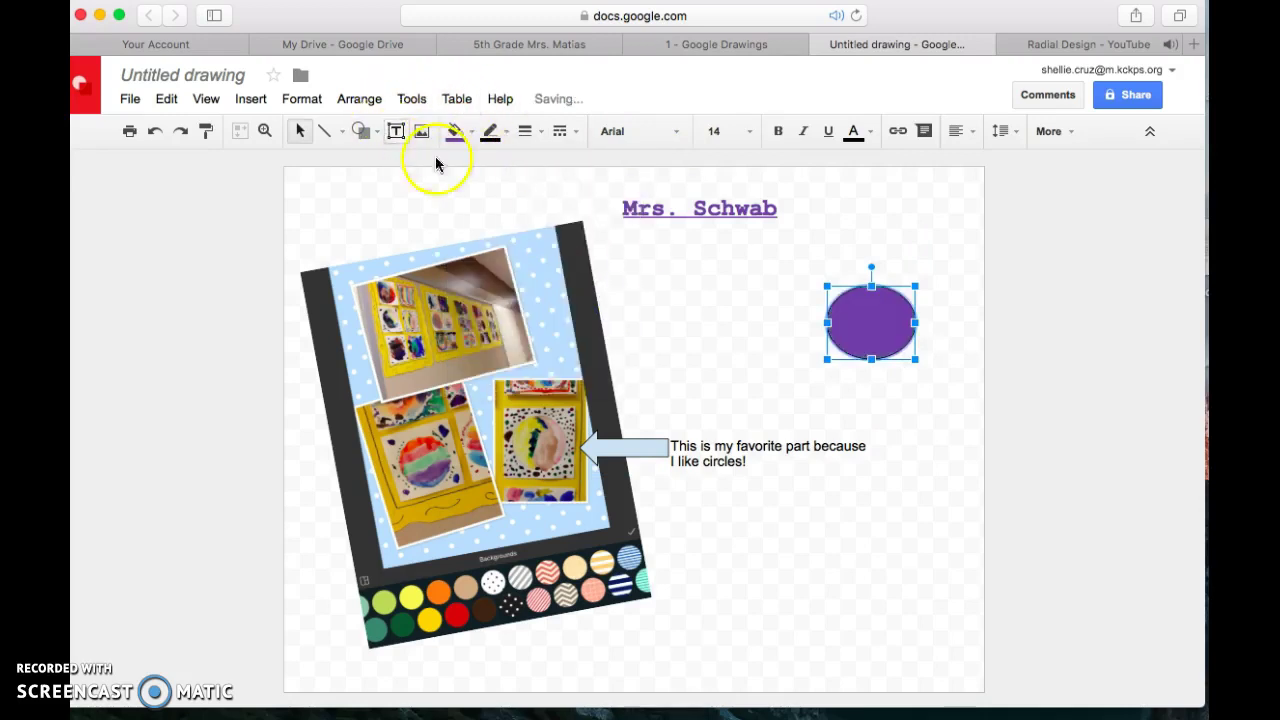
{"action": "left_click", "coordinate": [733, 337]}
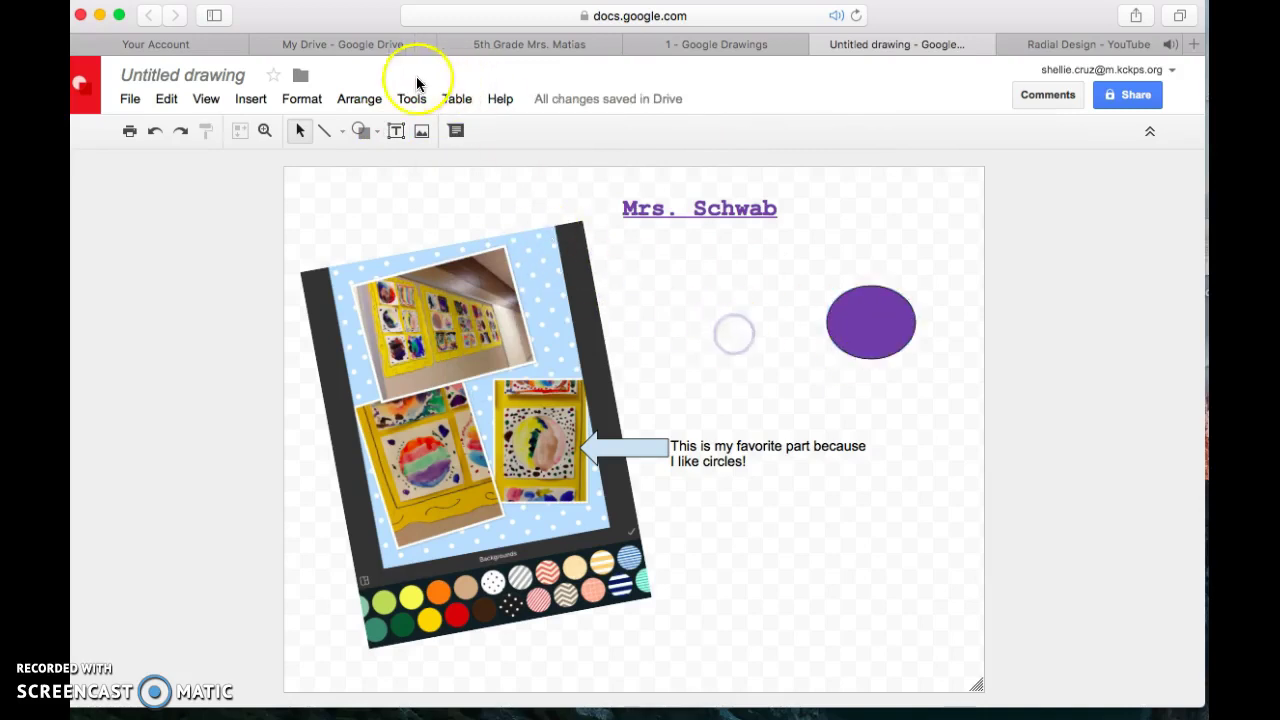
{"action": "left_click", "coordinate": [355, 130]}
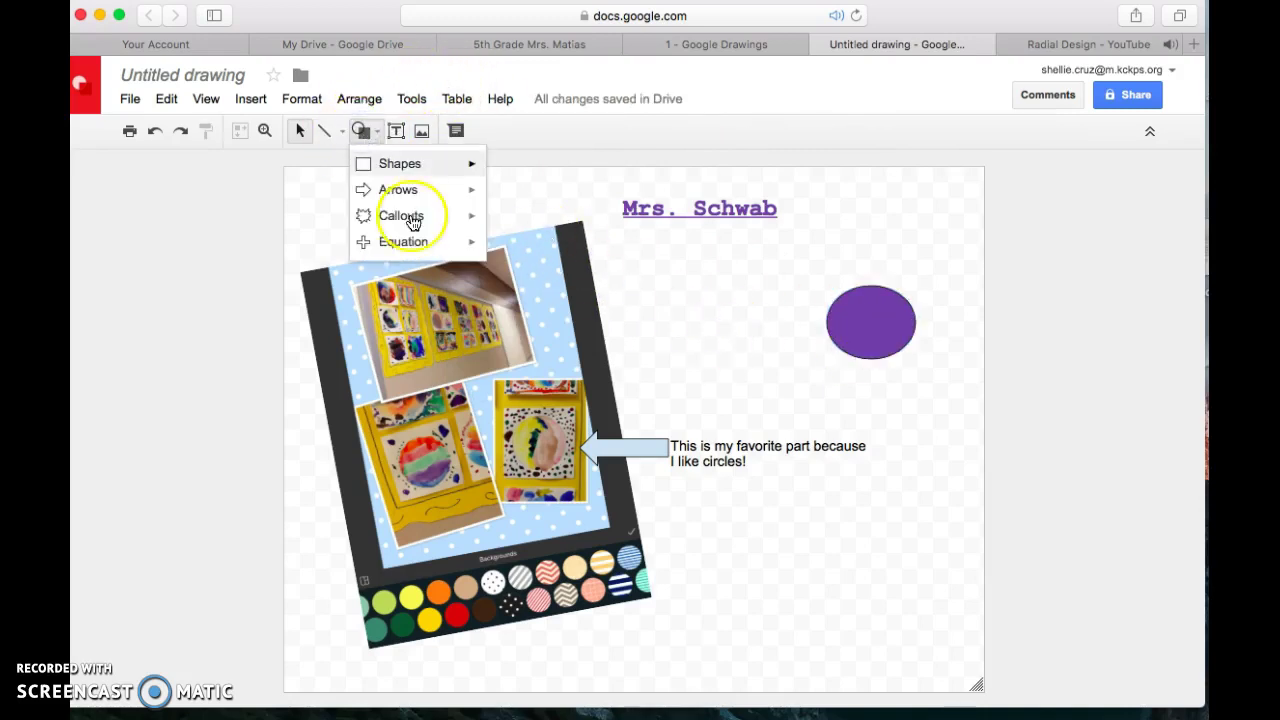
Draw a triangle with the Polyline tool next to the purple oval
{"action": "left_click", "coordinate": [321, 130]}
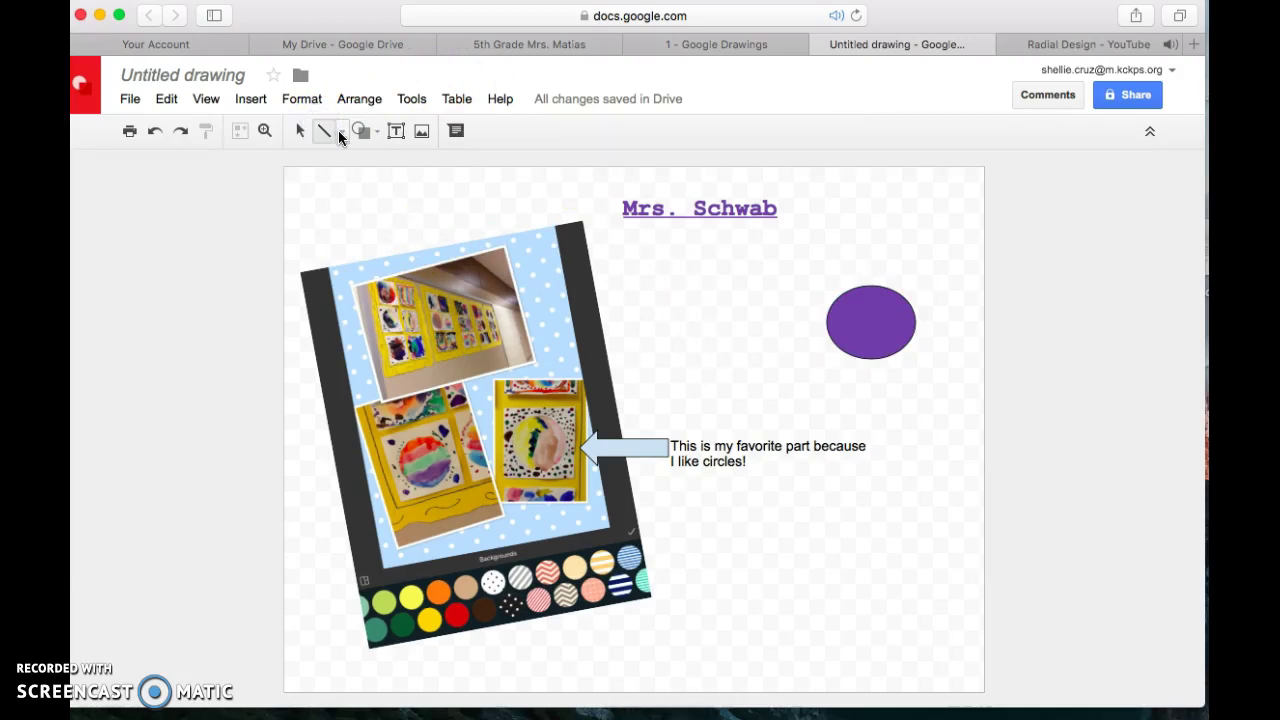
{"action": "left_click", "coordinate": [340, 136]}
{"action": "left_click", "coordinate": [360, 293]}
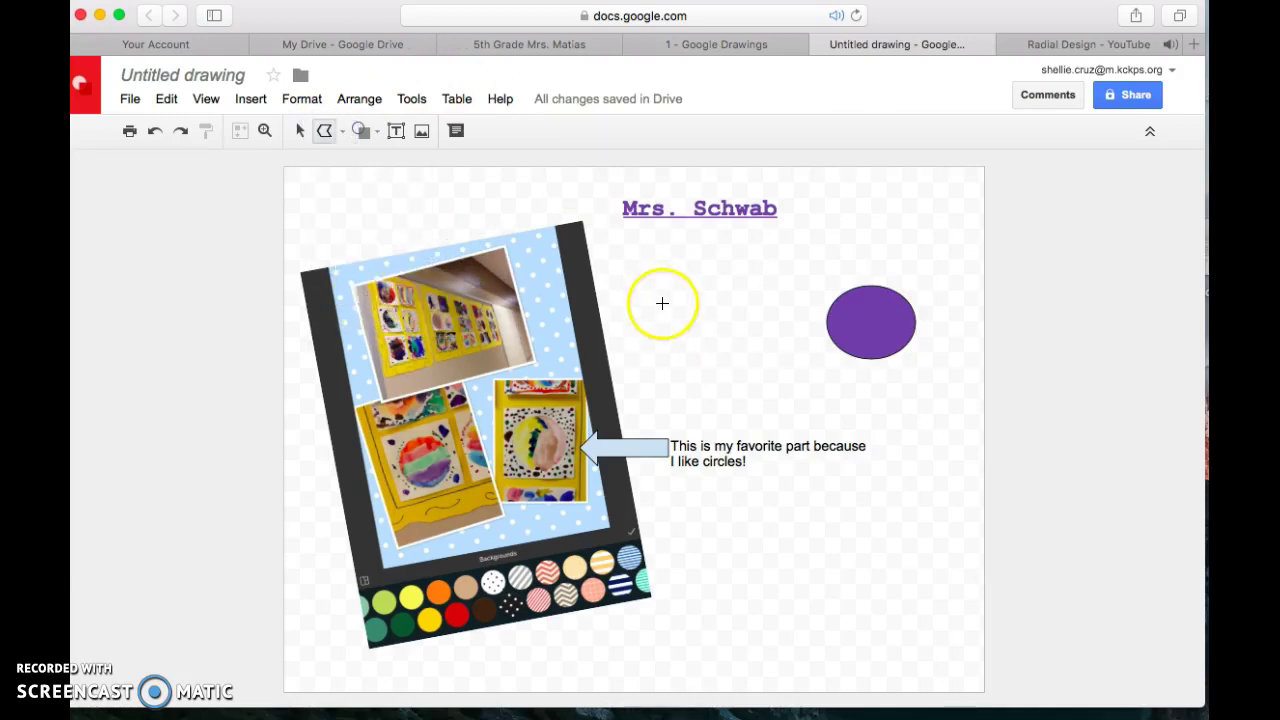
{"action": "left_click_drag", "start_coordinate": [662, 302], "coordinate": [758, 305]}
{"action": "left_click", "coordinate": [702, 353]}
{"action": "left_click", "coordinate": [661, 302]}
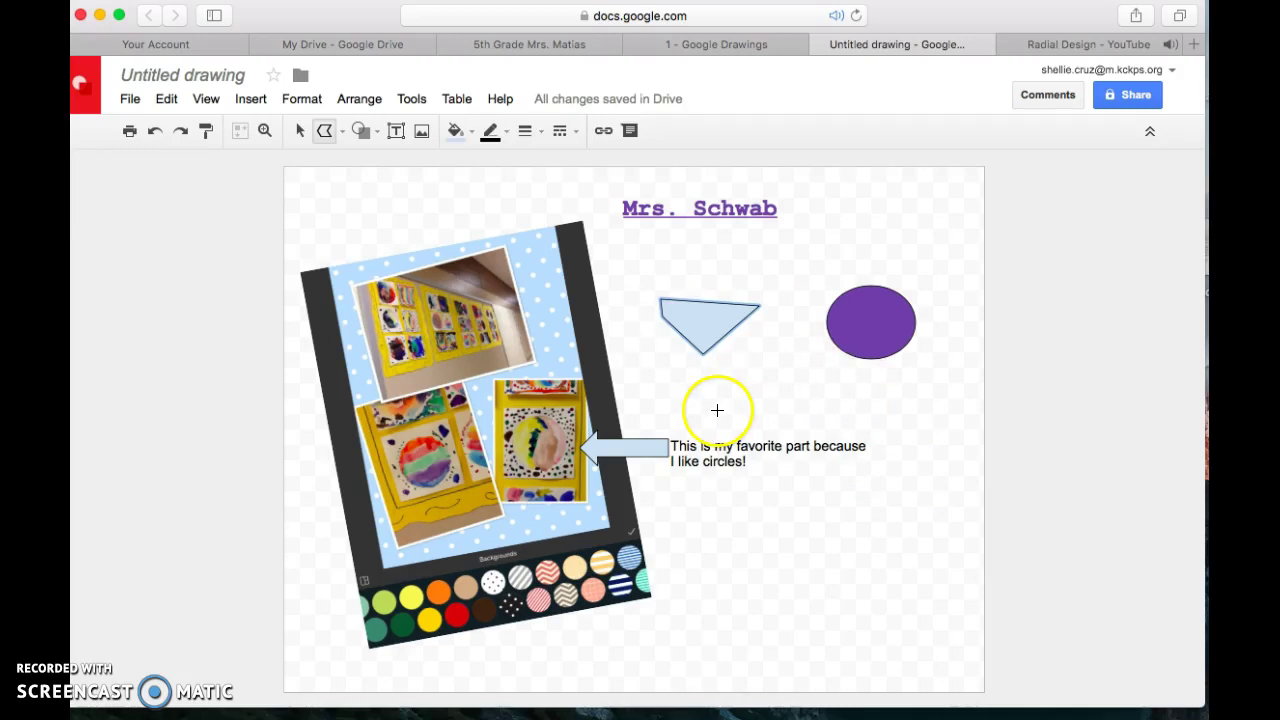
Copy-drag the purple oval to place a second one below the statement text
{"action": "left_click", "coordinate": [297, 131]}
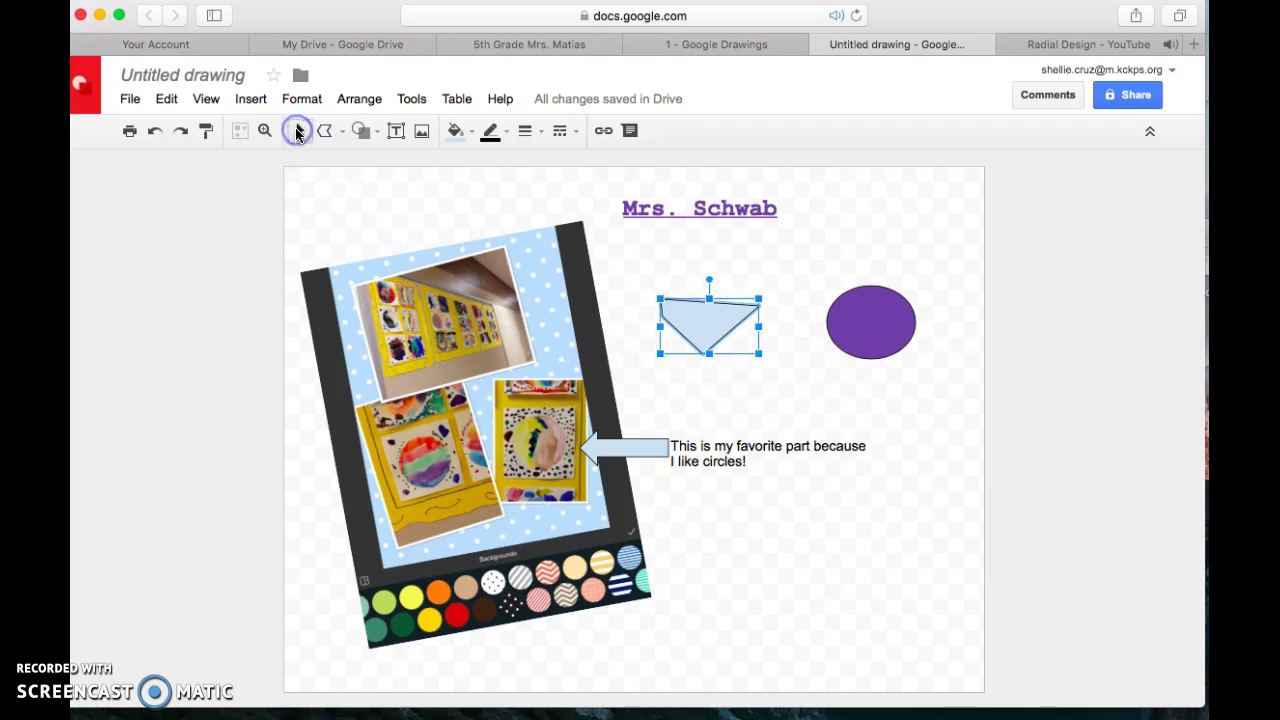
{"action": "left_click", "coordinate": [846, 331]}
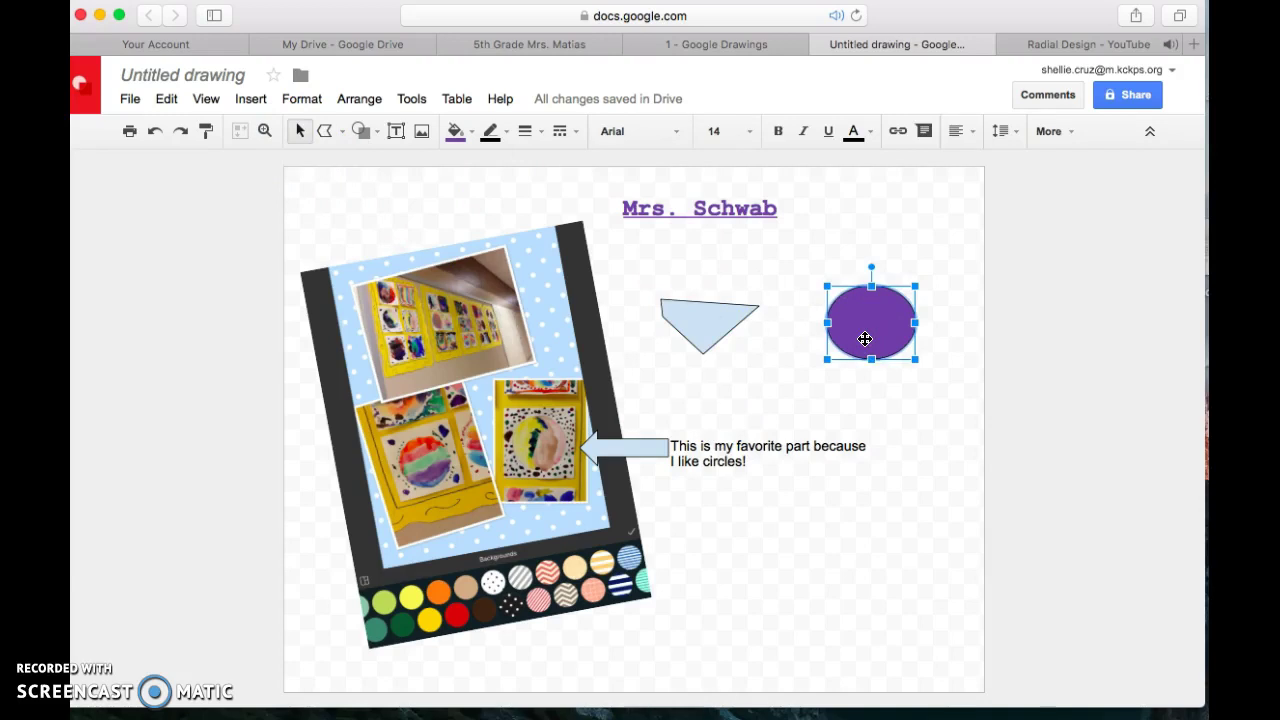
{"action": "left_click_drag", "start_coordinate": [865, 339], "coordinate": [786, 574]}
{"action": "left_click", "coordinate": [858, 563]}
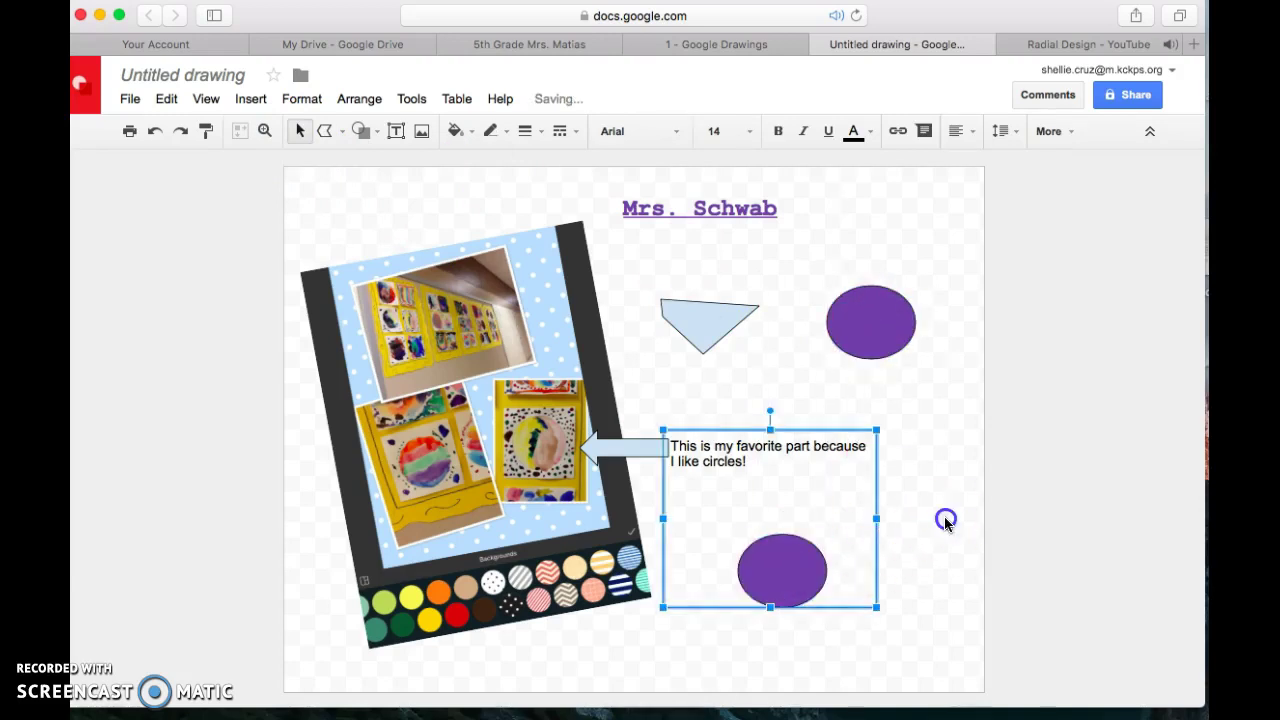
{"action": "left_click", "coordinate": [944, 516]}
{"action": "left_click", "coordinate": [600, 159]}
{"action": "left_click", "coordinate": [861, 557]}
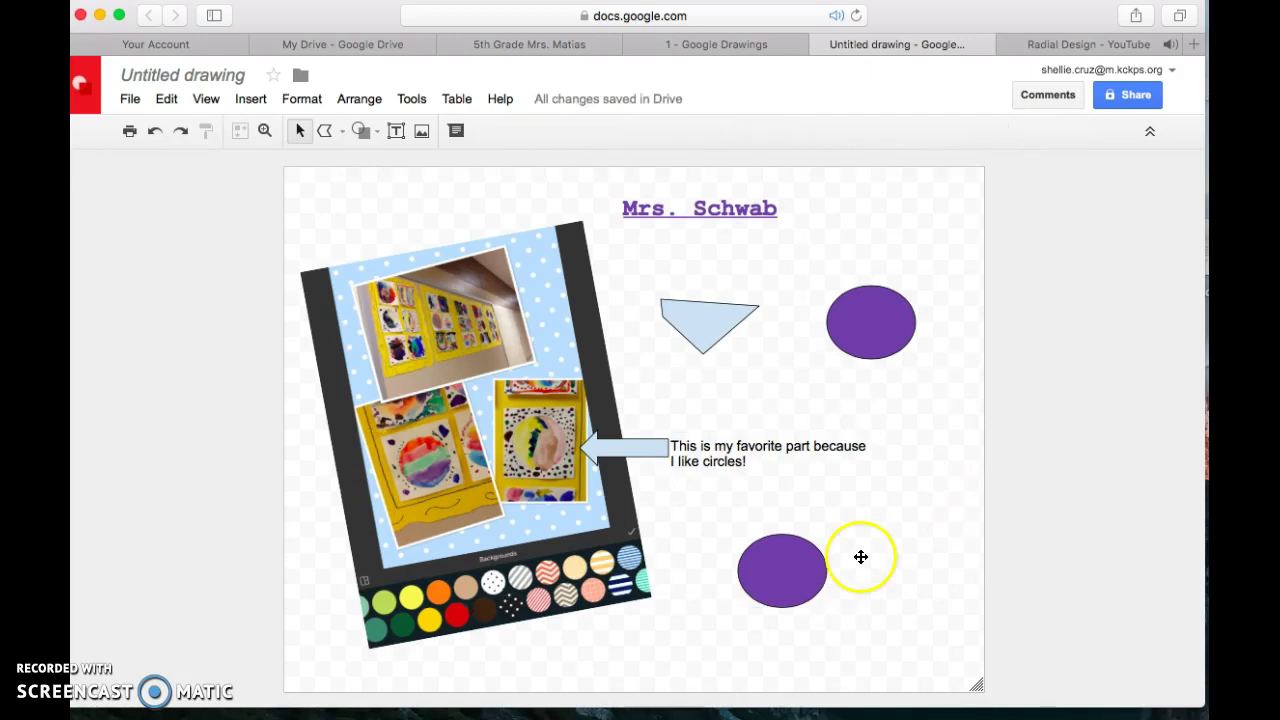
Rename the drawing from 'Untitled drawing' to the teacher's name, correcting the typos
{"action": "left_click", "coordinate": [166, 74]}
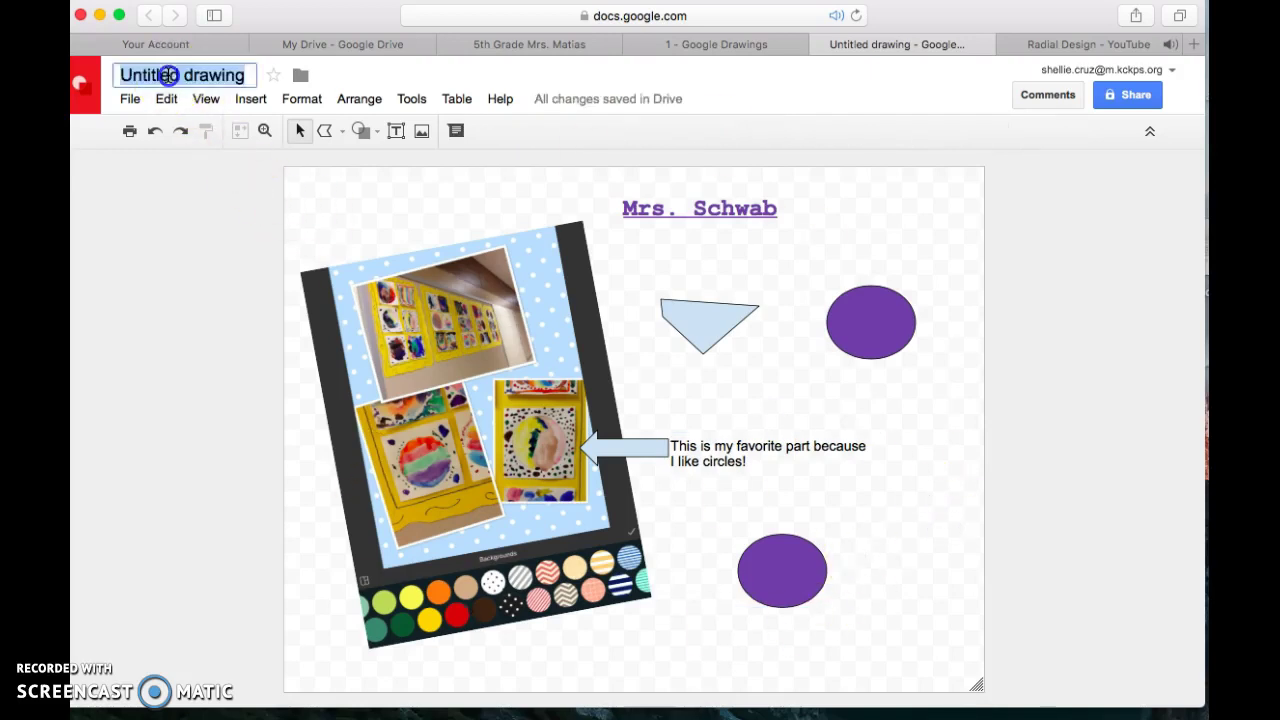
{"action": "type", "text": "Mrs."}
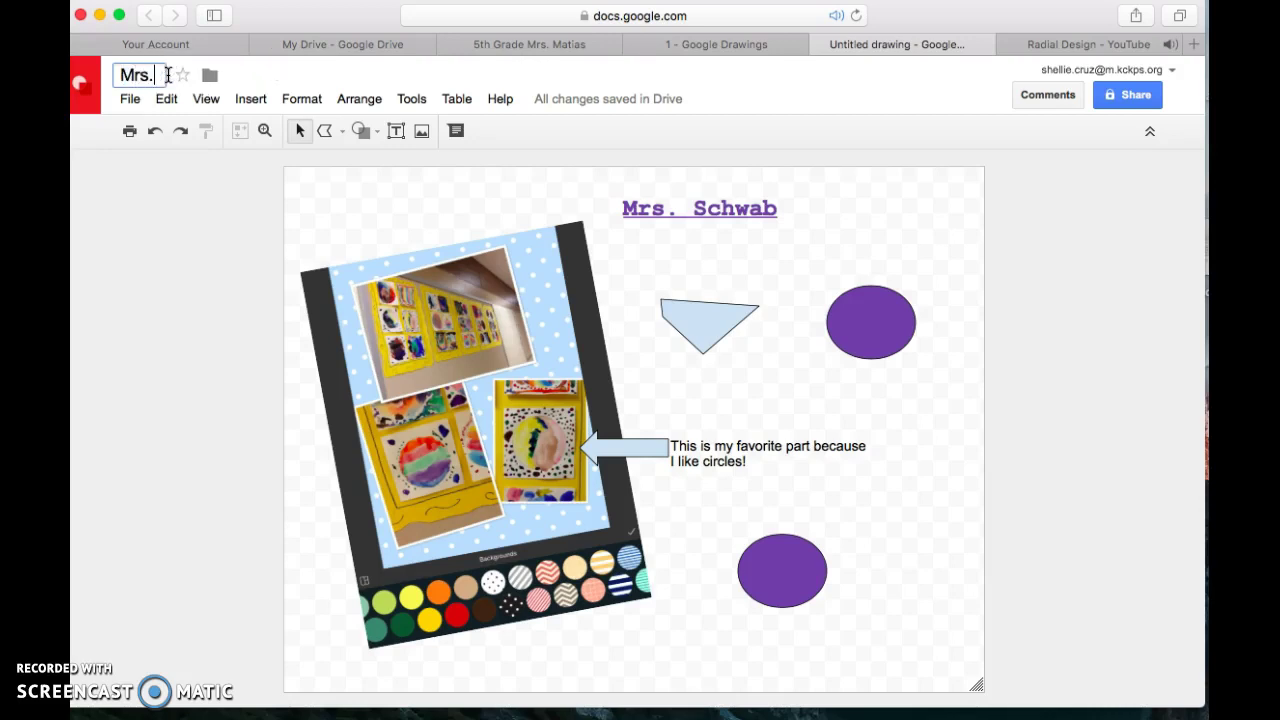
{"action": "type", "text": "SChwab"}
{"action": "key", "text": "BackSpace"}
{"action": "key", "text": "BackSpace"}
{"action": "key", "text": "BackSpace"}
{"action": "key", "text": "BackSpace"}
{"action": "key", "text": "BackSpace"}
{"action": "type", "text": "chw"}
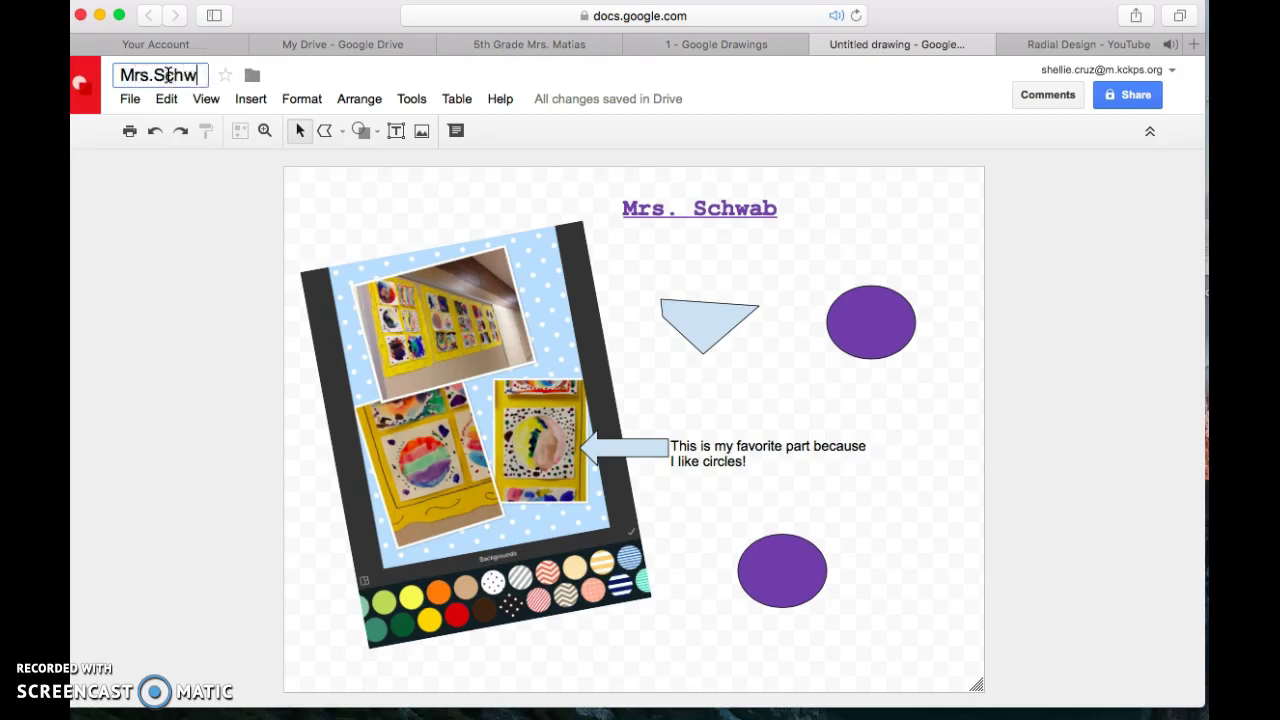
{"action": "type", "text": "ab_"}
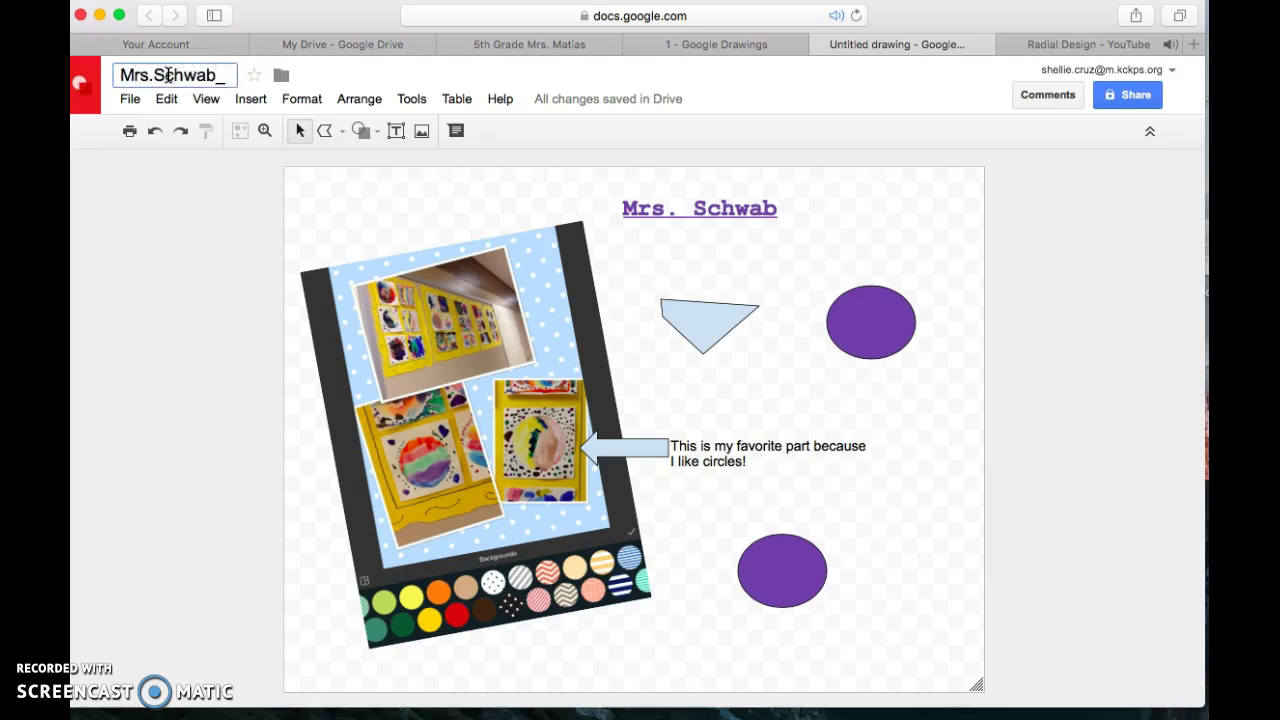
{"action": "key", "text": "BackSpace"}
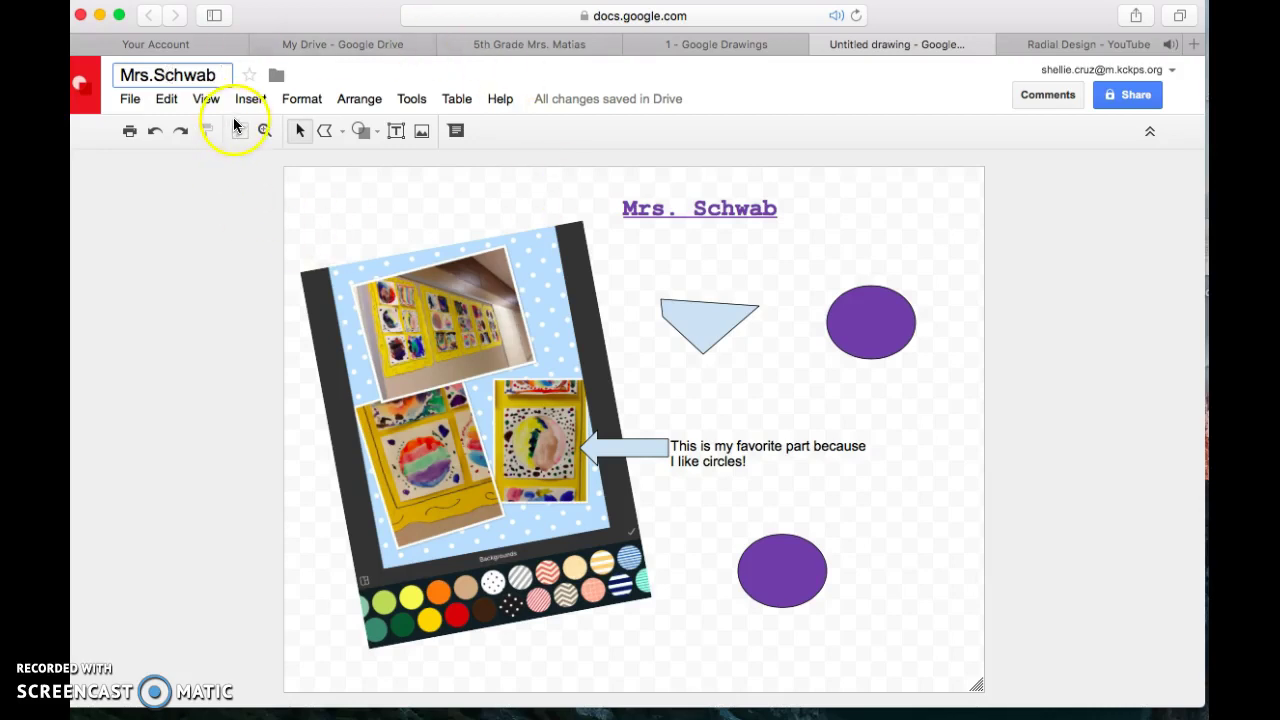
{"action": "left_click", "coordinate": [309, 209]}
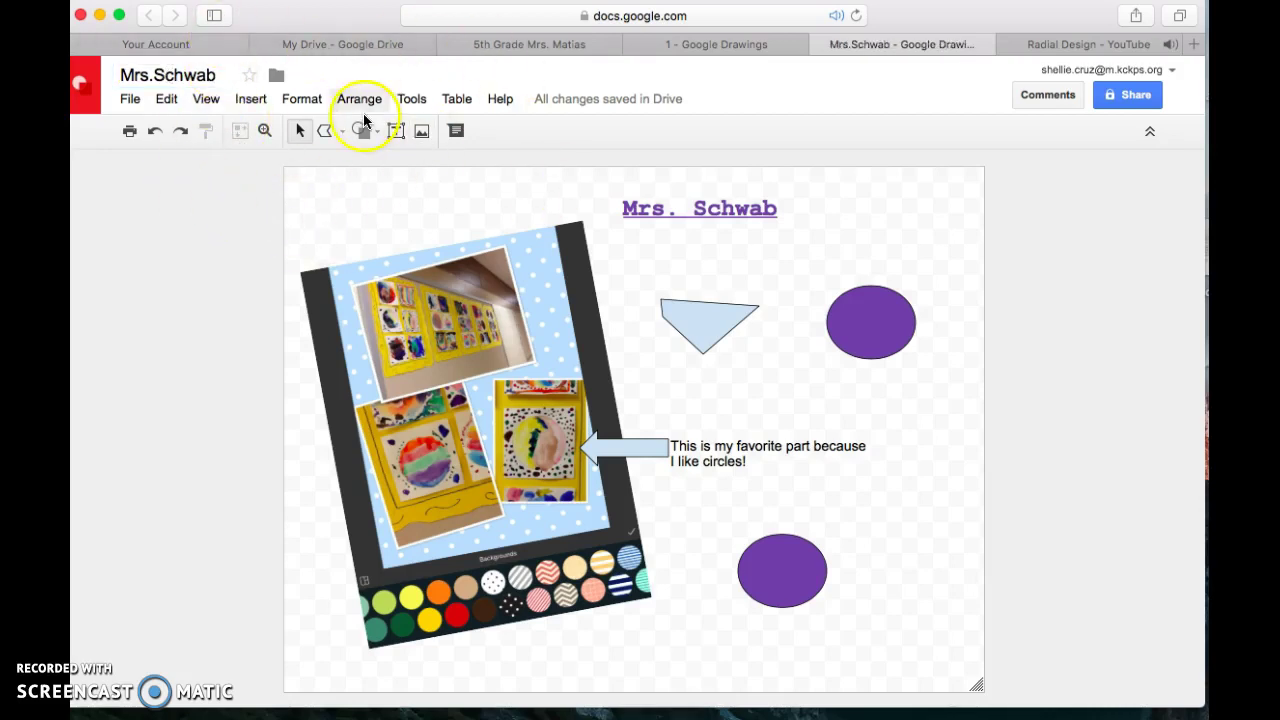